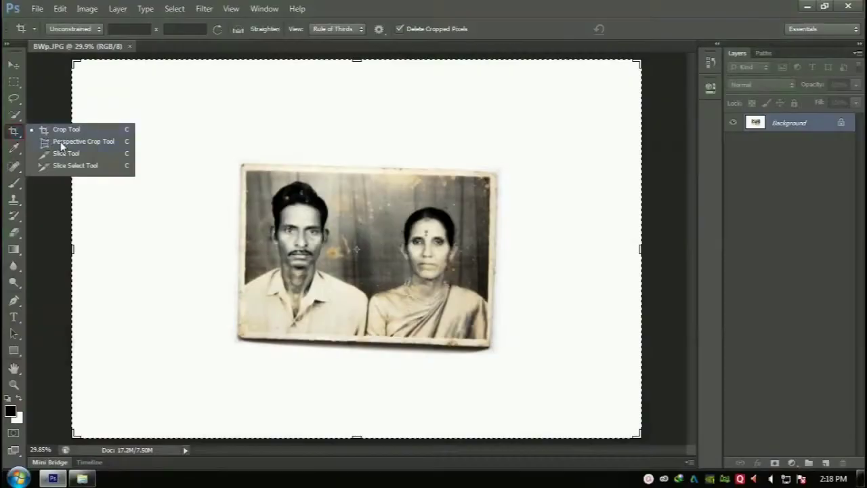
- Perspective-crop the scan to the four corners of the picture inside the old print's border
click(245, 170)
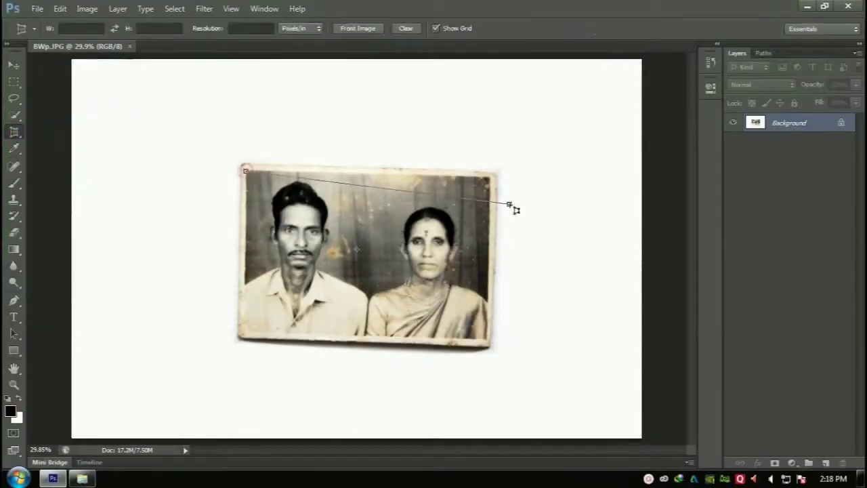
click(490, 178)
click(487, 338)
click(245, 329)
key(Return)
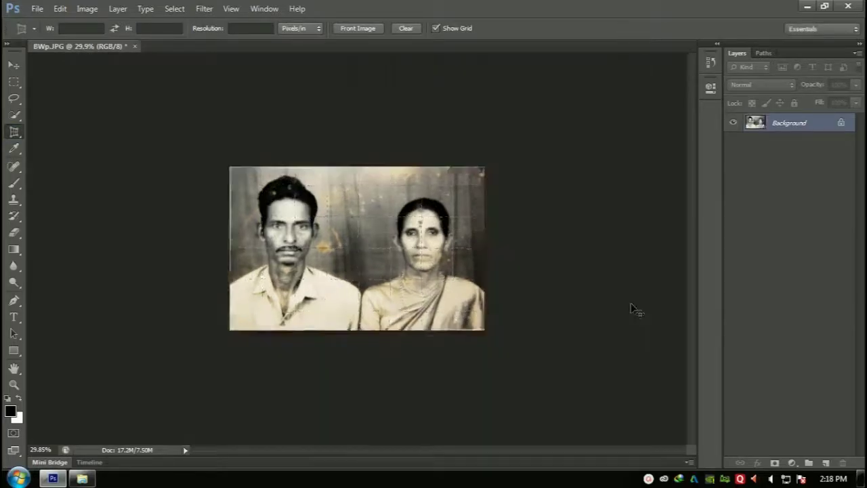
key(ctrl+0)
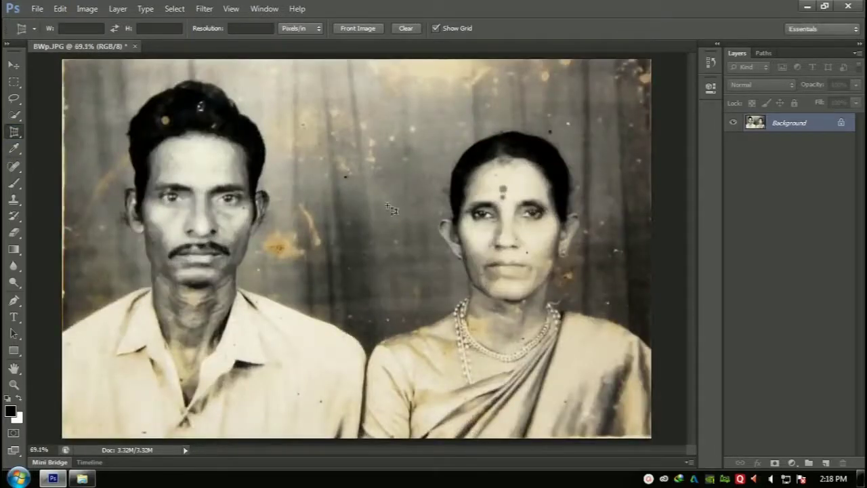
- Duplicate the Background layer of the black-and-white photo
click(13, 64)
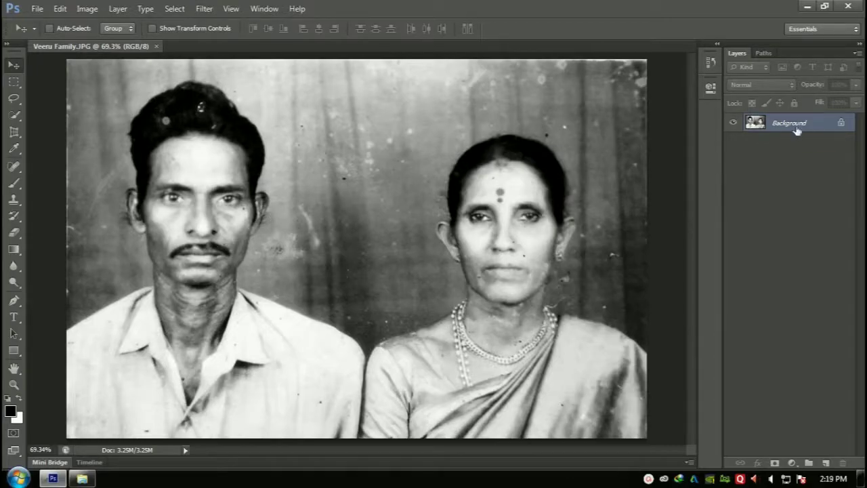
key(ctrl+j)
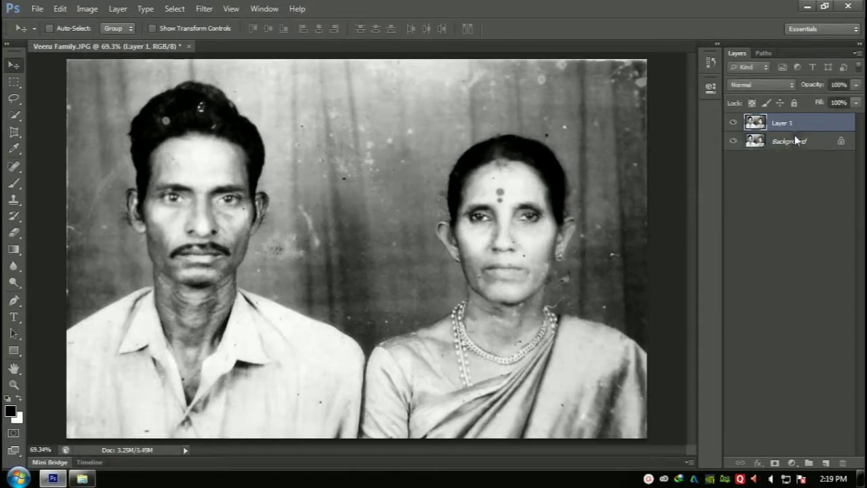
- Patch the blemish in the curtain backdrop just above the woman's hair using the Patch tool in Source mode
click(14, 130)
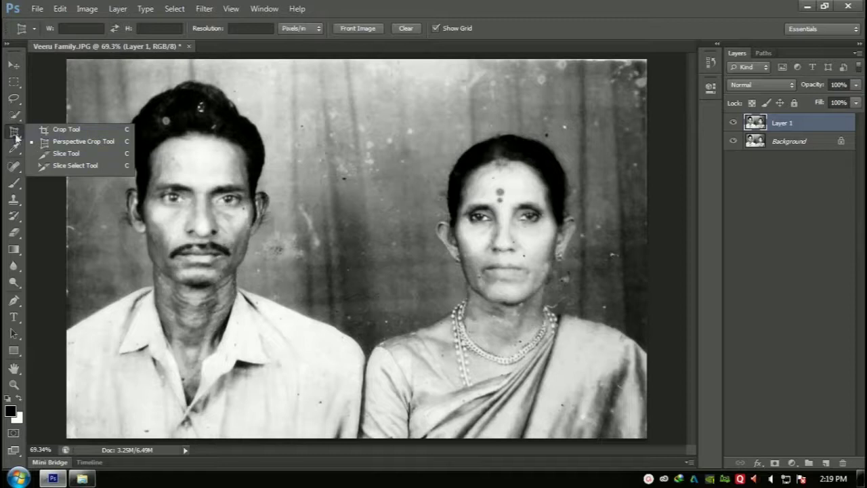
click(14, 167)
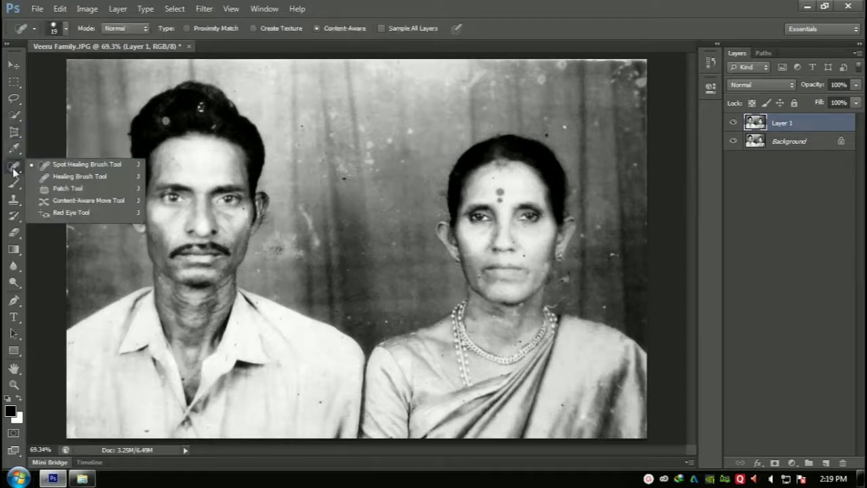
click(81, 189)
scroll(287, 271, up, 5)
drag(286, 270, 292, 267)
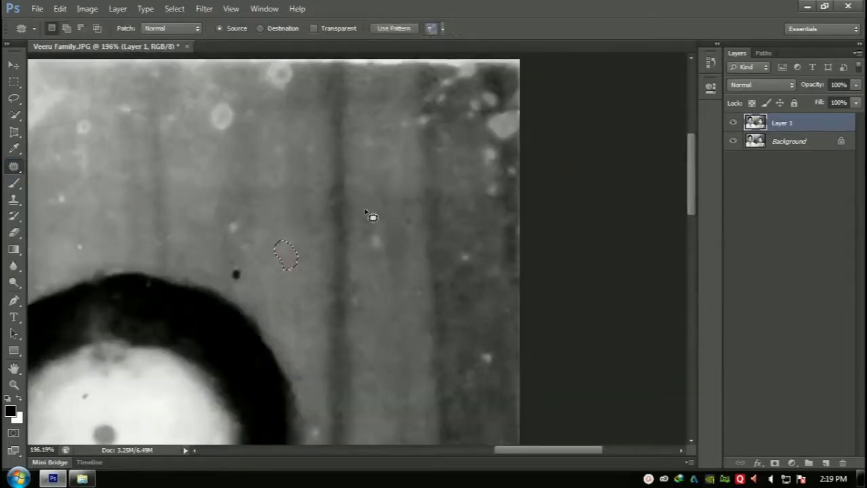
scroll(364, 211, down, 8)
key(ctrl+d)
- Patch the light specks in the curtain backdrop beside the woman with clean neighbouring texture
scroll(420, 227, up, 5)
drag(321, 316, 362, 223)
mouse_move(329, 264)
mouse_down()
mouse_move(338, 242)
mouse_move(330, 265)
mouse_up()
drag(342, 257, 371, 287)
drag(369, 273, 340, 265)
drag(314, 271, 316, 272)
drag(314, 282, 312, 332)
drag(298, 210, 339, 332)
mouse_move(316, 268)
mouse_down()
mouse_move(358, 245)
mouse_move(359, 271)
mouse_up()
drag(347, 69, 362, 335)
mouse_move(490, 271)
mouse_down()
mouse_move(508, 269)
mouse_move(389, 124)
mouse_up()
- Remove the small light spots from the backdrop's upper-right area with the content-aware Spot Healing Brush
scroll(429, 180, up, 5)
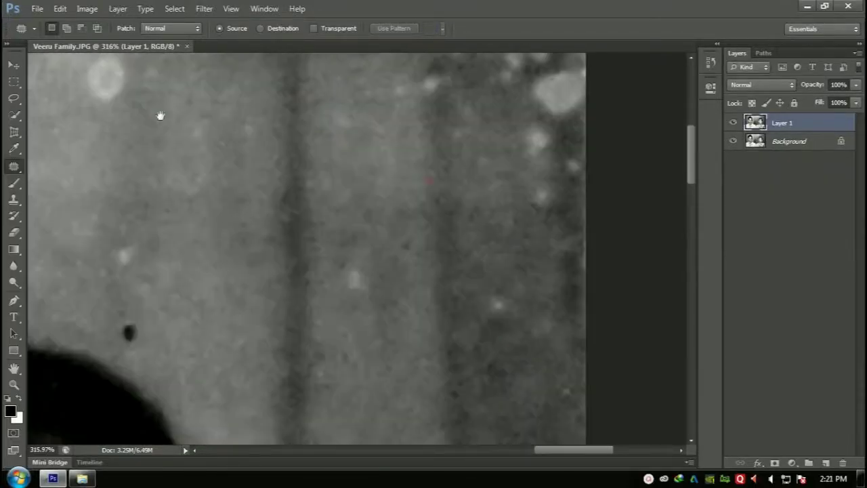
right_click(13, 168)
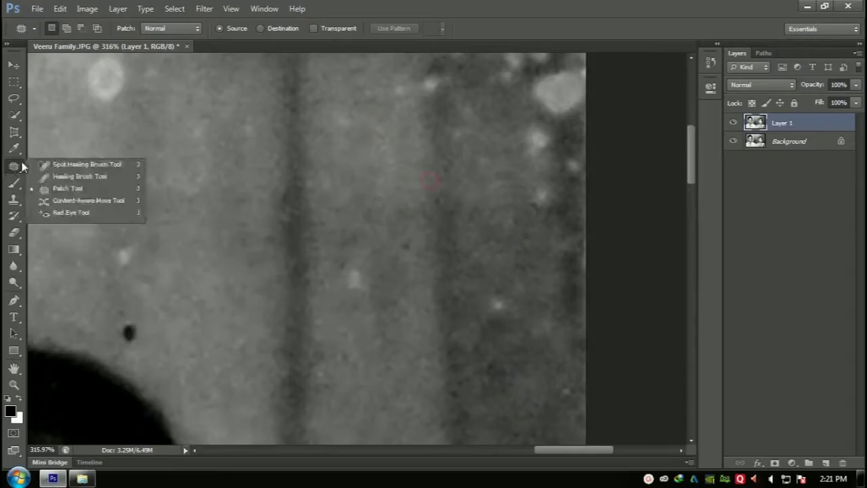
click(89, 174)
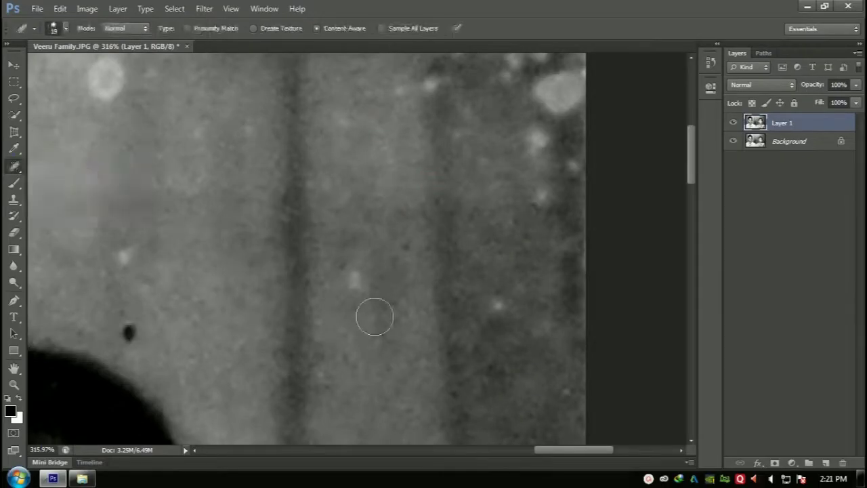
click(355, 280)
drag(452, 105, 440, 252)
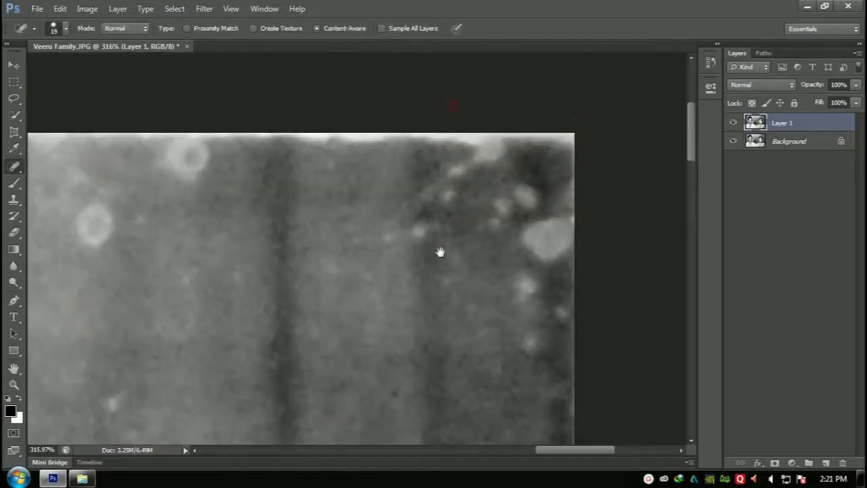
click(418, 245)
click(529, 193)
click(499, 208)
click(529, 238)
click(545, 284)
- Heal the larger pale blotches and white edge damage in the backdrop's upper-right corner
mouse_move(557, 130)
mouse_down()
mouse_move(552, 372)
mouse_move(525, 90)
mouse_up()
drag(504, 250, 501, 121)
drag(478, 205, 477, 88)
drag(462, 230, 454, 118)
drag(438, 226, 426, 117)
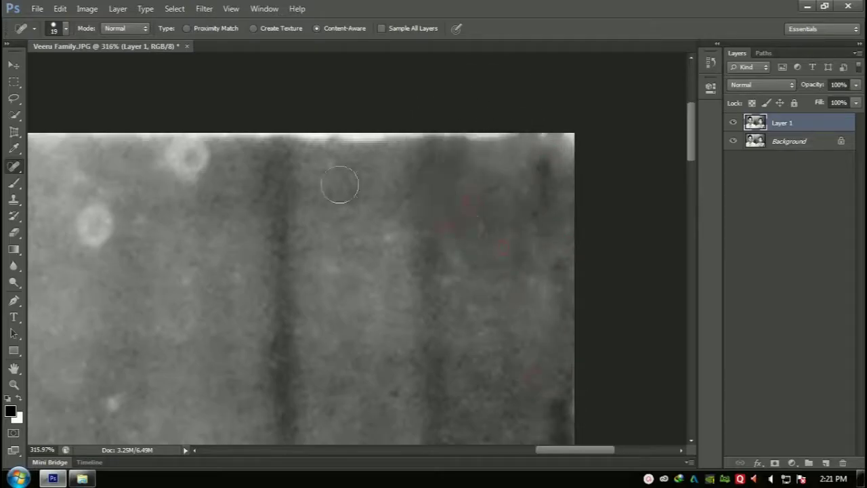
- Heal the ring-shaped marks and light specks along the backdrop's upper edge above the woman
drag(296, 207, 429, 230)
mouse_move(394, 207)
mouse_down()
mouse_move(409, 180)
mouse_move(316, 162)
mouse_move(343, 180)
mouse_move(178, 217)
mouse_up()
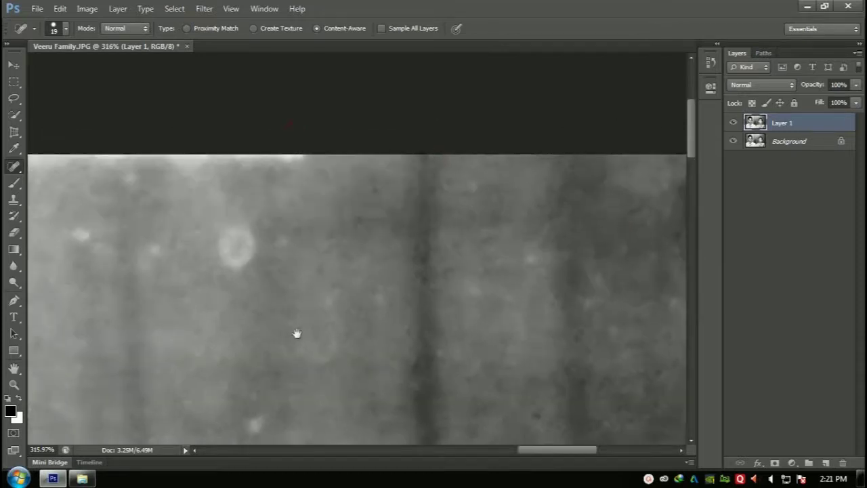
drag(296, 333, 412, 301)
drag(350, 253, 360, 230)
mouse_move(300, 158)
mouse_down()
mouse_move(454, 110)
mouse_move(262, 118)
mouse_up()
mouse_move(306, 196)
mouse_down()
mouse_move(394, 203)
mouse_move(499, 239)
mouse_up()
mouse_move(448, 170)
mouse_down()
mouse_move(239, 163)
mouse_move(193, 180)
mouse_up()
- Heal the specks in the darker curtain folds beside the woman's head
scroll(330, 262, down, 3)
scroll(330, 263, down, 3)
drag(335, 302, 382, 132)
scroll(501, 169, up, 3)
mouse_move(499, 171)
mouse_down()
mouse_move(470, 188)
mouse_move(439, 262)
mouse_up()
click(384, 245)
click(386, 280)
drag(591, 276, 477, 281)
drag(454, 414, 431, 129)
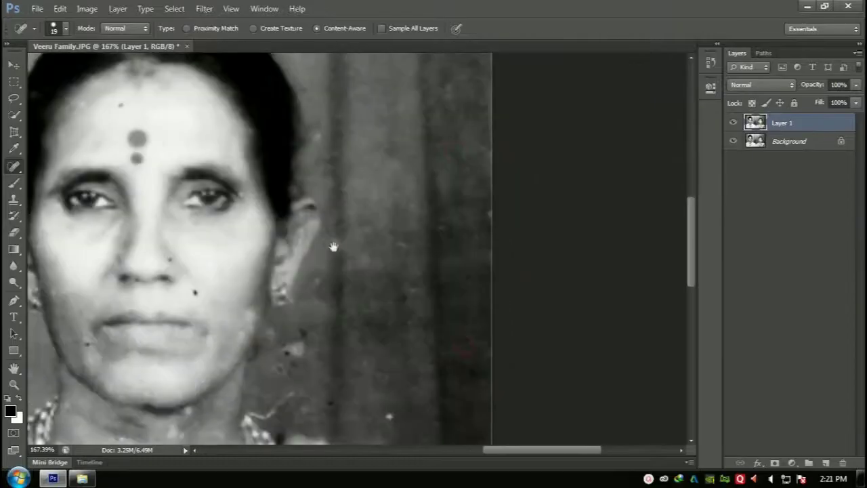
- Patch the blemishes in the backdrop next to the woman's ear and jaw with the Patch tool
drag(367, 352, 373, 335)
right_click(14, 166)
click(65, 193)
drag(348, 229, 344, 223)
mouse_move(344, 227)
mouse_down()
mouse_move(354, 254)
mouse_move(347, 255)
mouse_up()
drag(346, 352, 389, 261)
- Heal the specks and pale clusters in the backdrop between the two people with the Spot Healing Brush
right_click(14, 166)
click(65, 180)
click(336, 244)
drag(397, 195, 544, 301)
drag(267, 168, 364, 250)
right_click(14, 166)
click(64, 168)
click(255, 242)
click(235, 197)
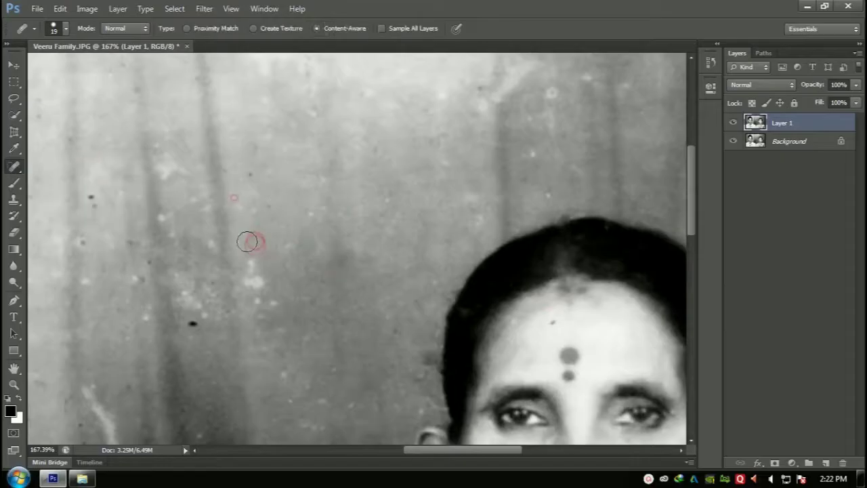
drag(253, 262, 276, 304)
drag(346, 331, 361, 178)
- Enlarge the Spot Healing Brush to 70 px and heal the pale blotches in the backdrop's upper part
scroll(409, 166, down, 10)
drag(475, 88, 444, 105)
key(bracketright)
key(bracketright)
key(bracketright)
drag(408, 80, 409, 103)
- Heal the pale streak beside the man's face and the damage along the photo's left edge
mouse_move(311, 204)
mouse_down()
mouse_move(321, 245)
mouse_move(294, 264)
mouse_up()
drag(89, 167, 88, 239)
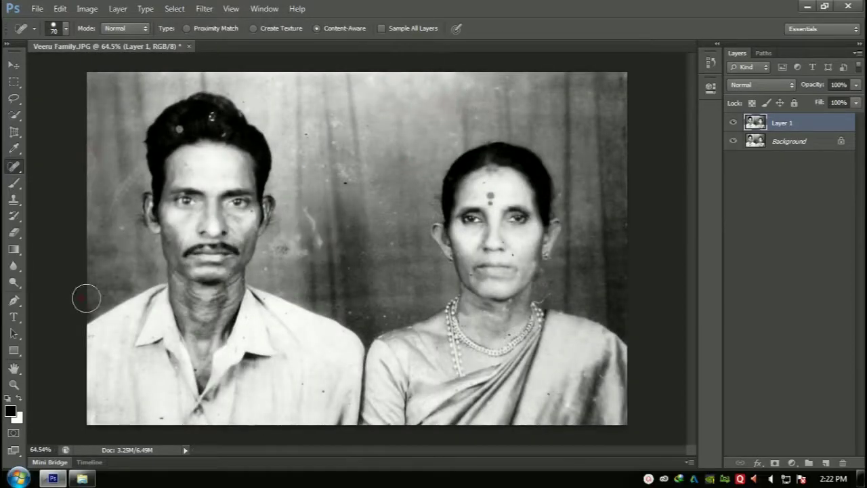
mouse_move(310, 203)
mouse_down()
mouse_move(315, 237)
mouse_move(285, 253)
mouse_up()
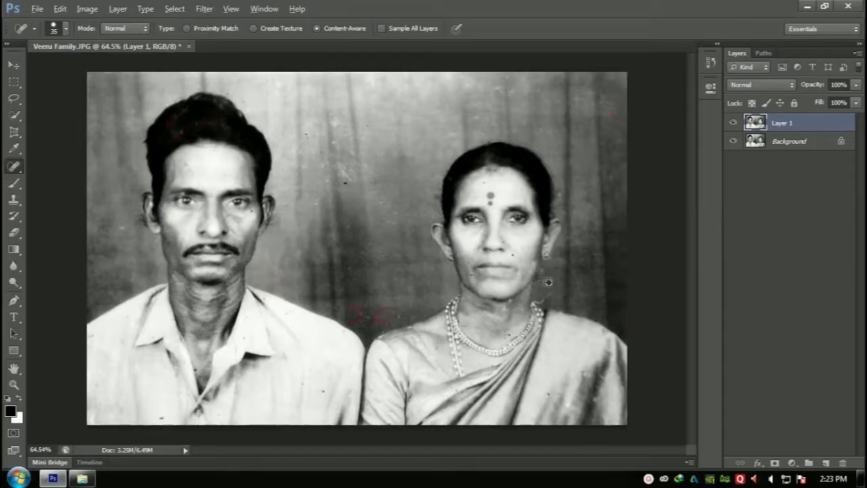
- Heal the small dark marks and specks on the woman's face using a smaller Spot Healing Brush
scroll(369, 116, up, 10)
click(280, 186)
key(bracketleft)
key(bracketleft)
key(bracketleft)
key(bracketleft)
click(314, 283)
click(291, 267)
click(198, 207)
click(205, 165)
click(250, 247)
- Heal the remaining specks on the woman and in the surrounding backdrop, enlarging the brush for bigger marks
drag(451, 266, 225, 174)
mouse_move(509, 419)
mouse_down()
mouse_move(362, 317)
mouse_move(348, 261)
mouse_up()
click(353, 224)
drag(374, 354, 370, 328)
mouse_move(397, 243)
mouse_down()
mouse_move(408, 210)
mouse_move(392, 242)
mouse_up()
drag(212, 203, 208, 237)
key(bracketright)
drag(263, 164, 248, 183)
drag(345, 332, 360, 231)
- Patch the marks below the woman's chin with the Patch tool
right_click(14, 167)
click(68, 188)
scroll(365, 326, up, 3)
mouse_move(365, 326)
mouse_down()
mouse_move(354, 206)
mouse_move(349, 254)
mouse_up()
drag(319, 265, 321, 268)
mouse_move(330, 271)
mouse_down()
mouse_move(354, 257)
mouse_move(304, 294)
mouse_move(323, 268)
mouse_up()
drag(329, 202, 329, 204)
drag(328, 212, 312, 223)
key(ctrl+d)
- Patch the light and dark blemishes across the woman's neck above the necklace
drag(239, 197, 252, 184)
drag(322, 184, 318, 187)
drag(314, 184, 295, 197)
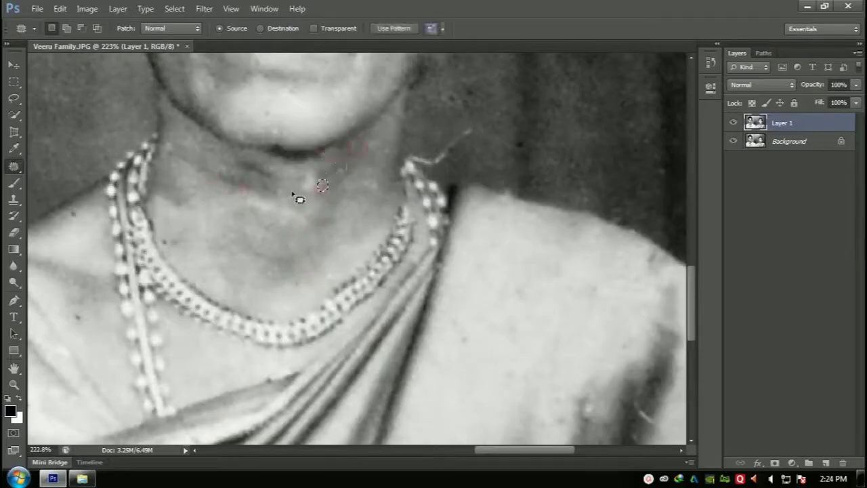
drag(376, 191, 371, 187)
drag(369, 186, 359, 195)
- Patch the dark specks beside the necklace and on the woman's blouse
drag(168, 240, 189, 259)
drag(96, 238, 93, 234)
drag(94, 236, 89, 242)
drag(100, 338, 107, 327)
key(ctrl+d)
- Patch the remaining blemishes on the woman's face
mouse_move(278, 64)
mouse_down()
mouse_move(417, 322)
mouse_move(342, 363)
mouse_up()
drag(321, 112, 363, 109)
drag(389, 325, 359, 214)
drag(360, 212, 397, 231)
drag(317, 247, 314, 242)
drag(316, 244, 322, 249)
key(ctrl+d)
- Patch the dark spot in the backdrop above the woman's shoulder
drag(506, 375, 329, 203)
drag(395, 237, 391, 233)
drag(393, 234, 407, 236)
key(ctrl+d)
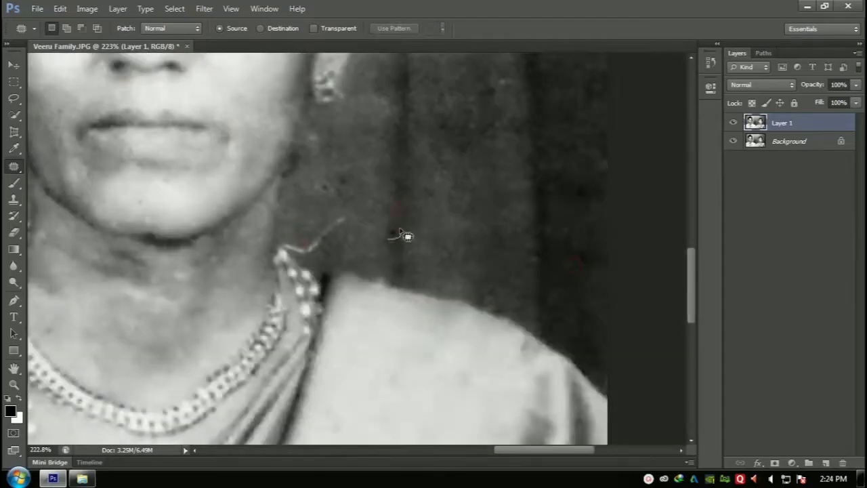
- Patch the blemishes on the man's neck and forehead with smooth neighbouring skin
drag(198, 174, 439, 236)
drag(122, 115, 596, 196)
drag(82, 330, 301, 89)
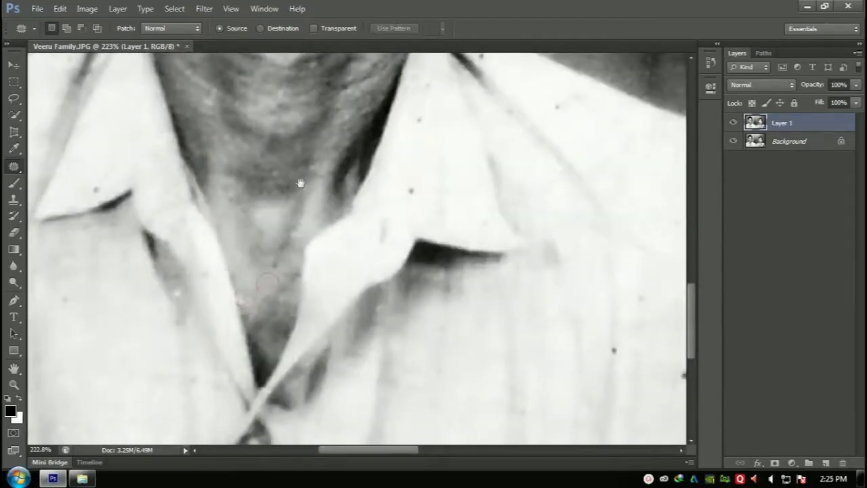
scroll(300, 180, up, 6)
drag(350, 273, 298, 361)
drag(326, 273, 304, 321)
key(ctrl+d)
drag(200, 258, 330, 328)
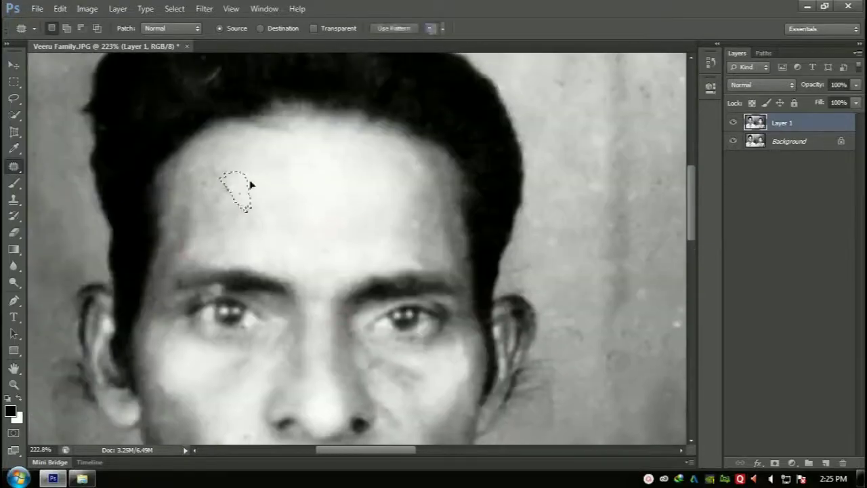
- Compare the retouched Layer 1 with the original photo by toggling its visibility, leaving it shown
key(ctrl+0)
scroll(327, 259, down, 2)
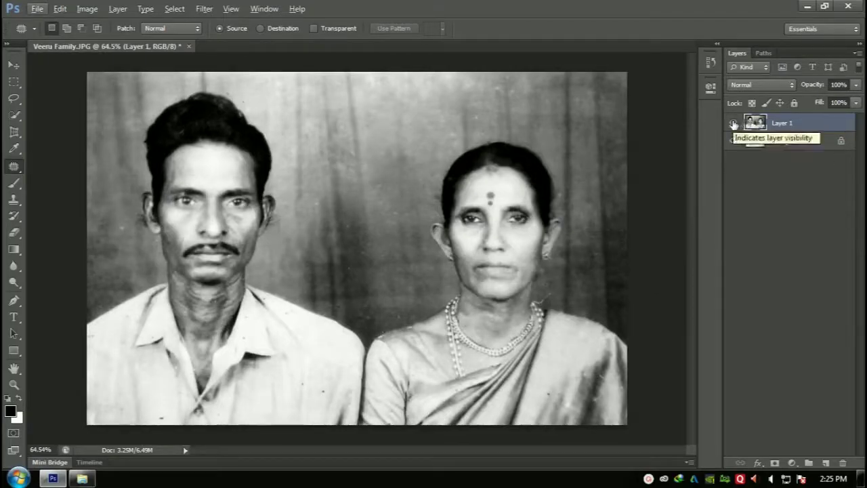
click(733, 123)
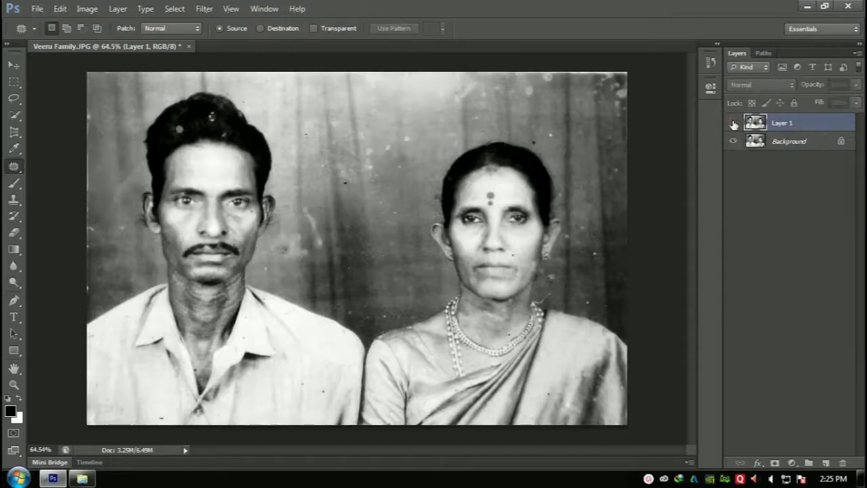
click(733, 123)
click(733, 122)
click(733, 123)
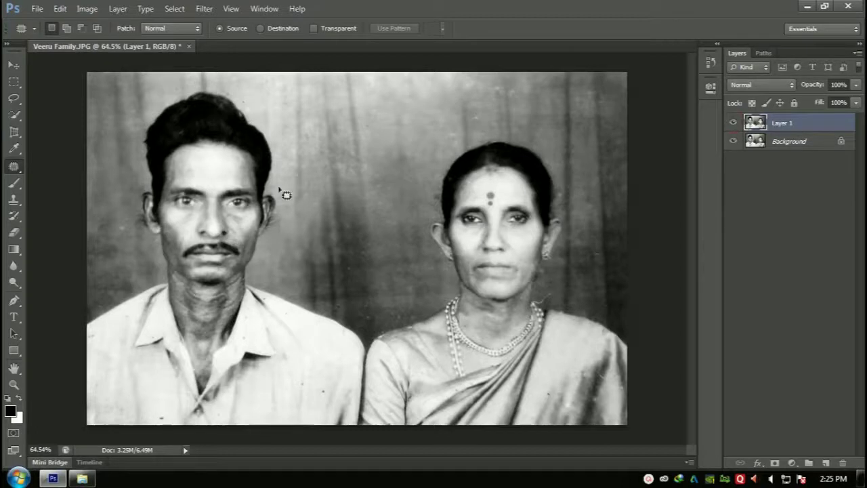
- Set up the Clone Stamp tool with 50% opacity and 50% flow for working on the man's face
right_click(13, 165)
click(15, 168)
key(s)
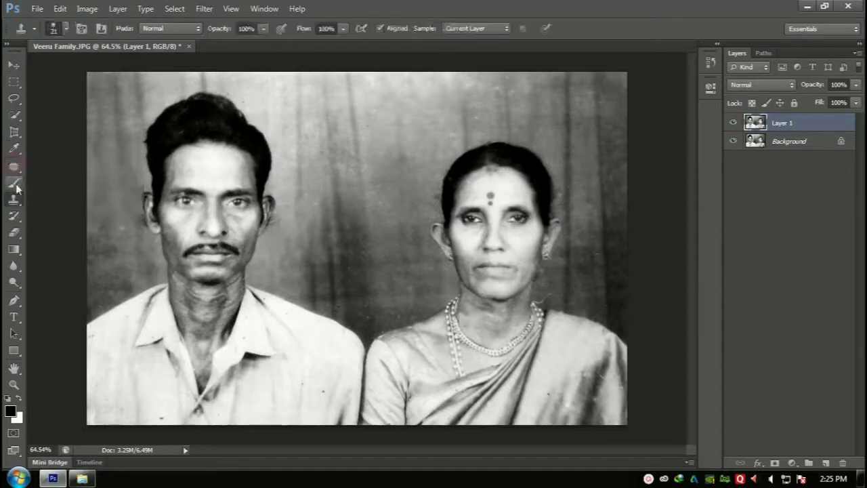
right_click(8, 200)
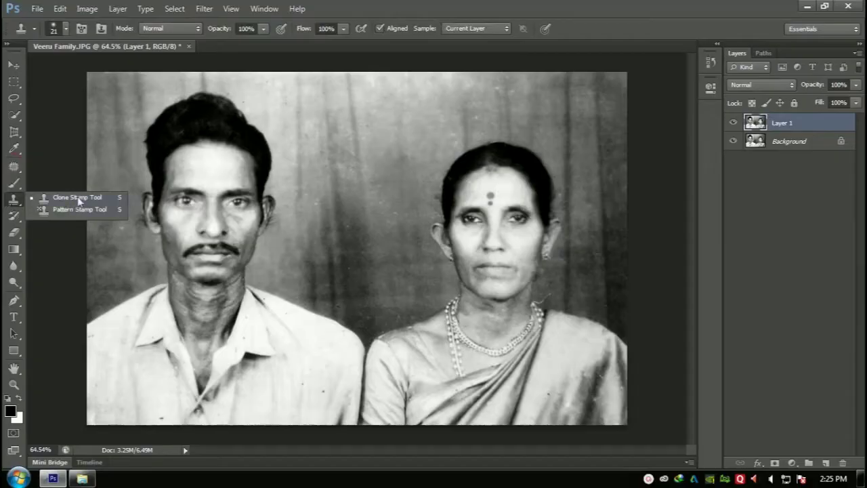
click(80, 197)
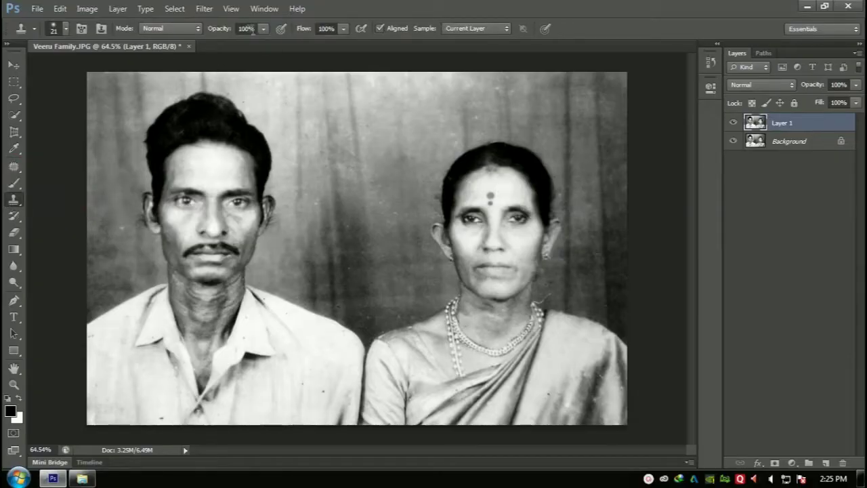
text(50)
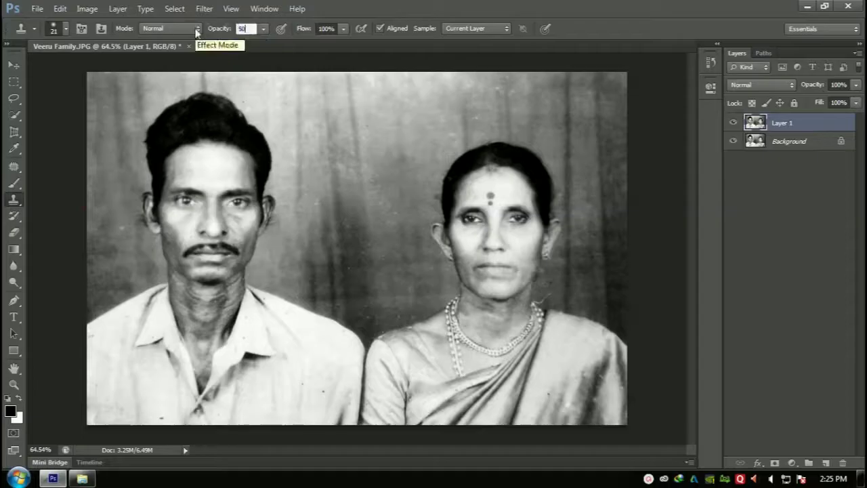
click(325, 29)
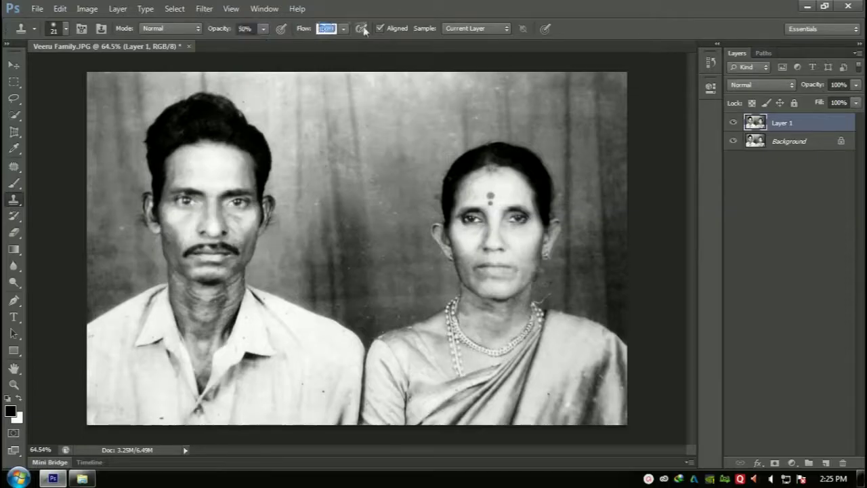
scroll(239, 247, up, 5)
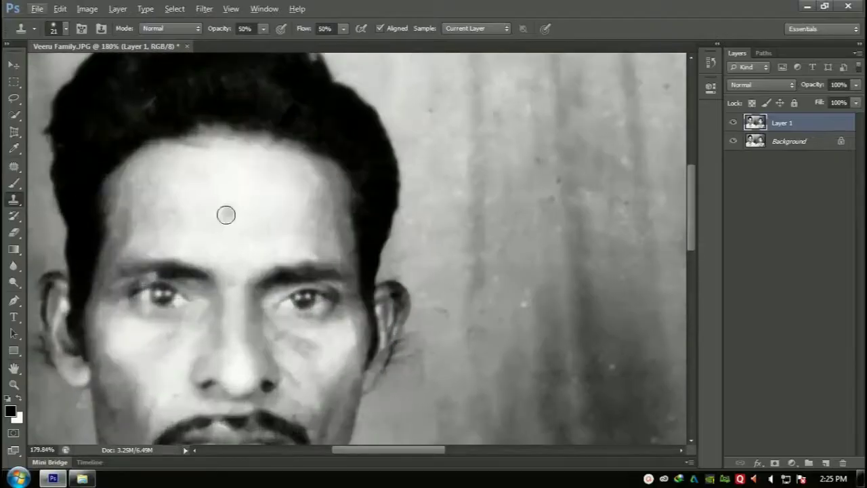
- Enlarge the clone brush to 45 px and smooth the blotches across the man's forehead with sampled skin
alt+click(225, 215)
key(])
key(])
key(])
key(])
key(])
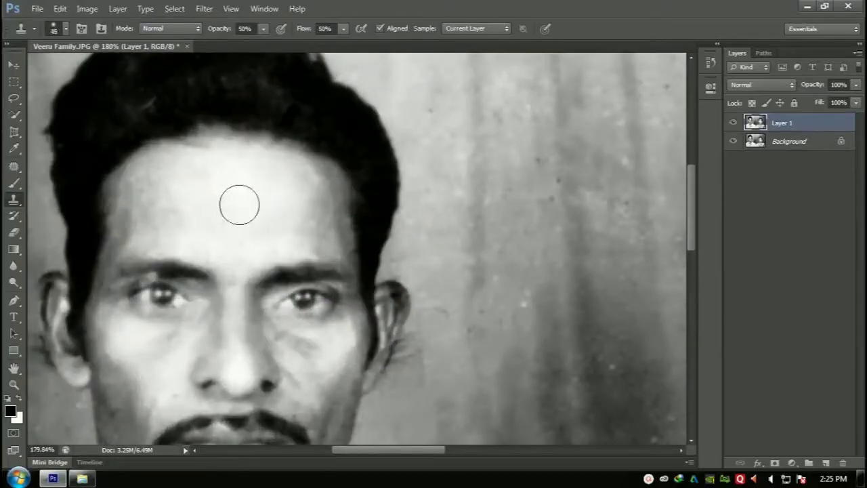
alt+click(240, 191)
mouse_move(283, 204)
mouse_down()
mouse_move(316, 234)
mouse_move(290, 213)
mouse_move(316, 219)
mouse_move(276, 188)
mouse_move(322, 202)
mouse_up()
alt+click(290, 211)
mouse_move(270, 199)
mouse_down()
mouse_move(151, 178)
mouse_move(193, 153)
mouse_up()
drag(266, 285, 196, 89)
- Clone clean skin over the uneven patches between the man's brows and around his temple and eye
alt+click(253, 237)
mouse_move(258, 215)
mouse_down()
mouse_move(280, 134)
mouse_move(285, 171)
mouse_up()
alt+click(255, 221)
mouse_move(246, 214)
mouse_down()
mouse_move(219, 196)
mouse_move(254, 229)
mouse_up()
alt+click(182, 237)
drag(155, 257, 113, 290)
alt+click(130, 298)
drag(159, 101, 184, 161)
alt+click(165, 160)
alt+click(141, 283)
- Clone smooth skin tones over the blemishes on the man's lower face and neck
scroll(309, 196, down, 6)
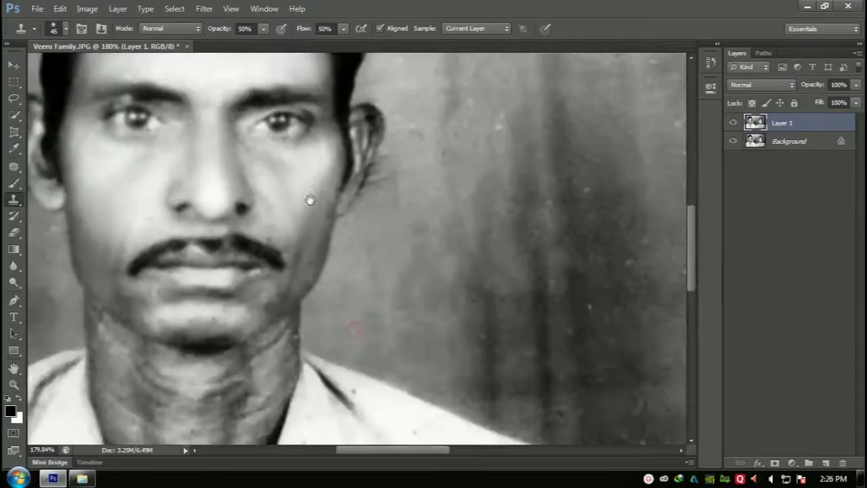
drag(150, 191, 188, 212)
alt+click(242, 278)
drag(207, 269, 178, 277)
alt+click(199, 246)
click(262, 223)
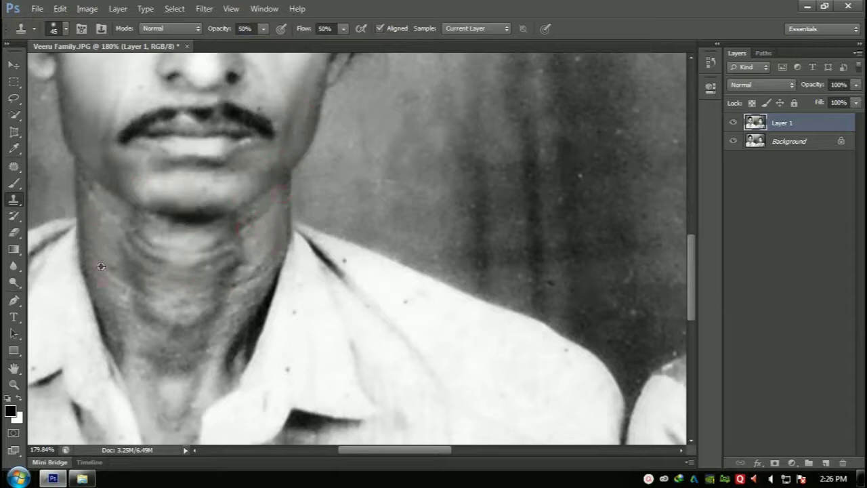
- Clone smooth skin over the blotches on the woman's cheeks and beside her mouth
scroll(359, 275, down, 5)
scroll(483, 249, up, 2)
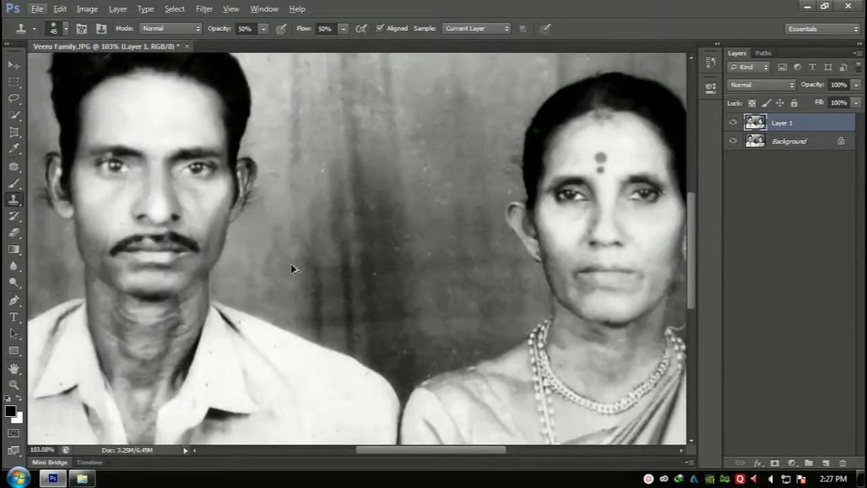
scroll(420, 203, up, 3)
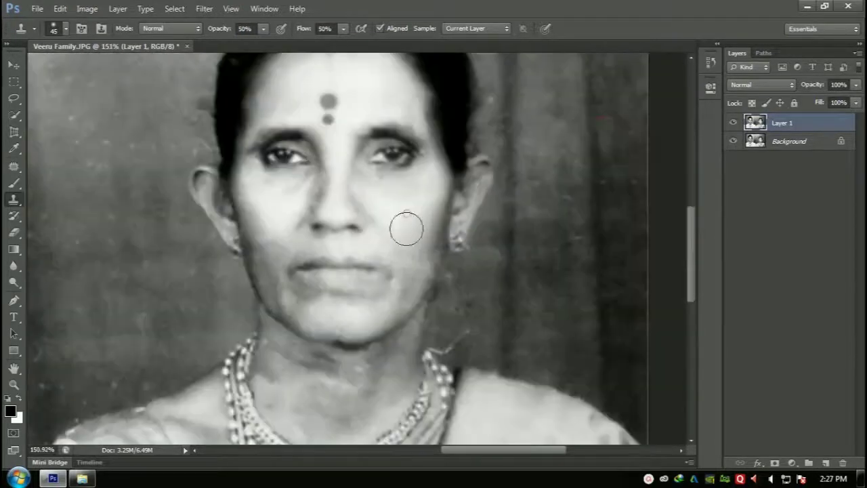
mouse_move(262, 243)
mouse_down()
mouse_move(298, 300)
mouse_move(286, 286)
mouse_move(296, 287)
mouse_up()
alt+click(413, 254)
alt+click(328, 249)
click(293, 260)
- Even out the skin on the woman's chin and neck with the Clone Stamp
alt+click(339, 306)
alt+click(317, 389)
click(304, 366)
mouse_move(281, 368)
mouse_down()
mouse_move(286, 304)
mouse_move(269, 256)
mouse_up()
alt+click(336, 316)
click(397, 255)
alt+click(345, 254)
click(325, 248)
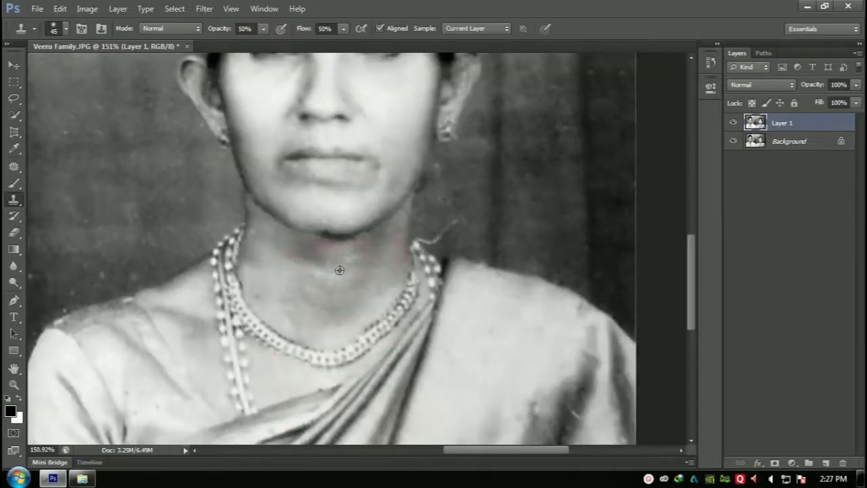
key(ctrl+0)
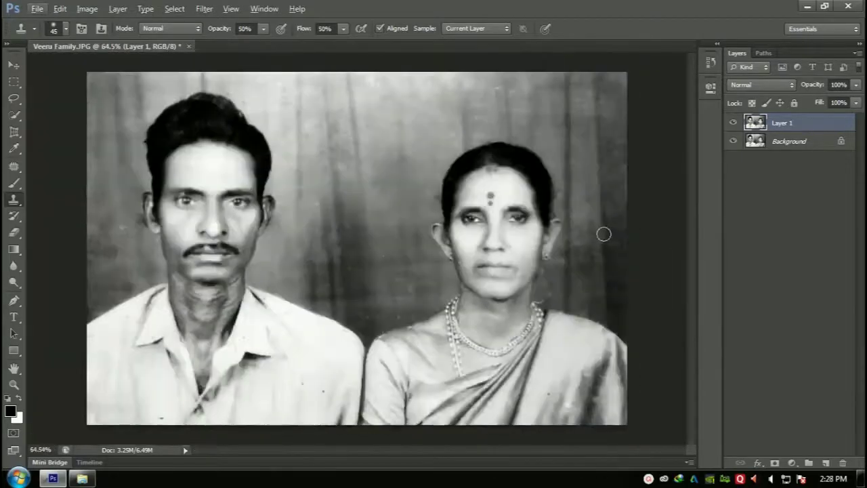
- Clone clean skin along the woman's jaw, chin and cheek to remove the remaining marks
scroll(523, 231, up, 4)
scroll(515, 285, right, 2)
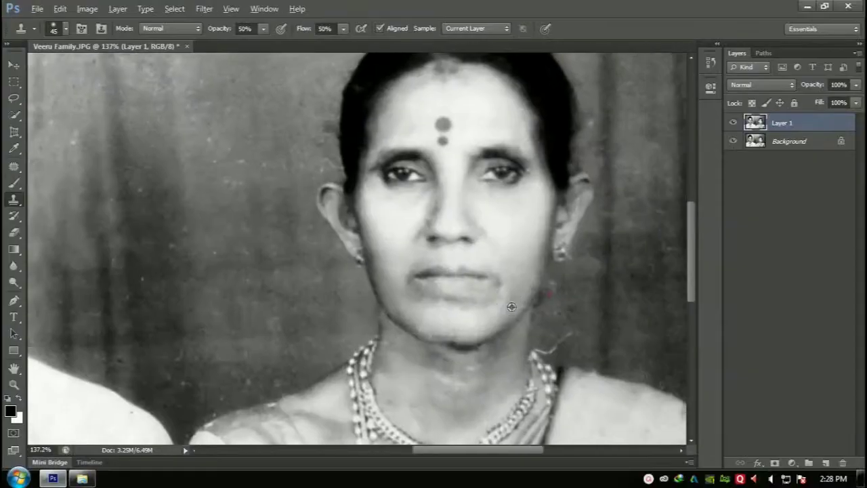
alt+click(503, 308)
click(507, 302)
click(476, 315)
click(484, 314)
click(421, 321)
click(386, 255)
- Smooth the woman's forehead around and above the bindi with cloned skin
alt+click(487, 115)
click(468, 101)
click(455, 98)
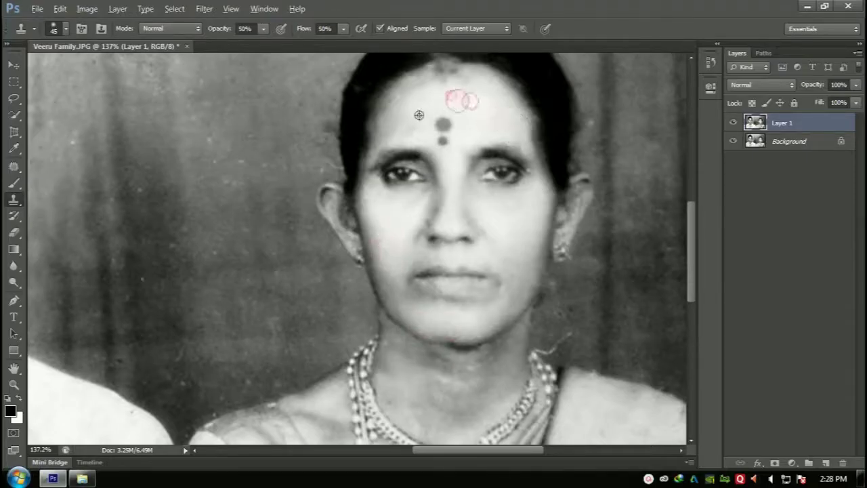
click(398, 113)
click(403, 96)
click(470, 92)
key(ctrl+0)
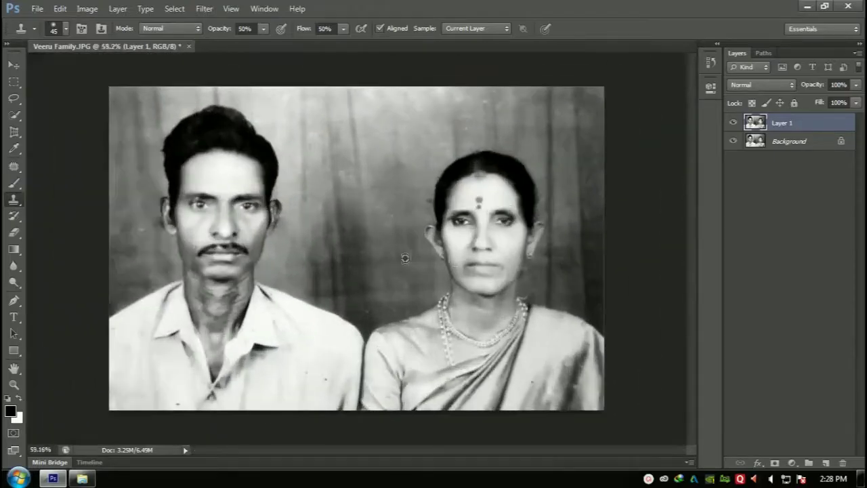
- Save the retouched photo as a PSD file and set up the Pen tool in Path mode in full screen view
click(19, 67)
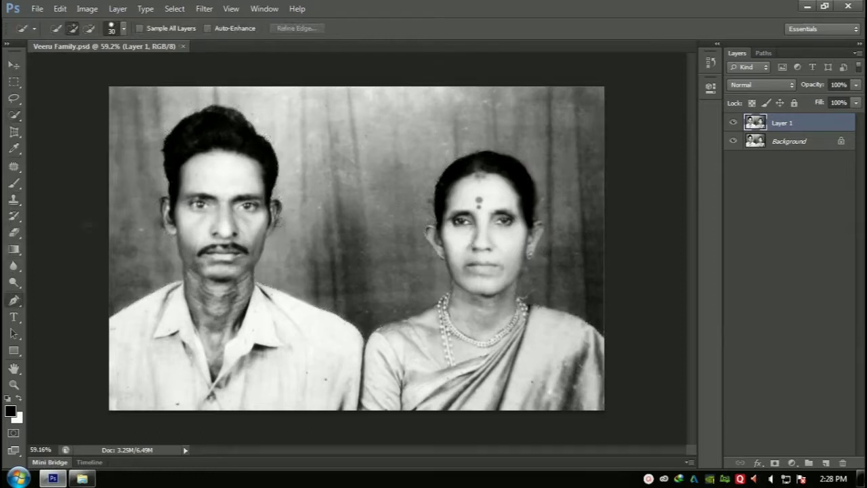
click(13, 300)
right_click(15, 301)
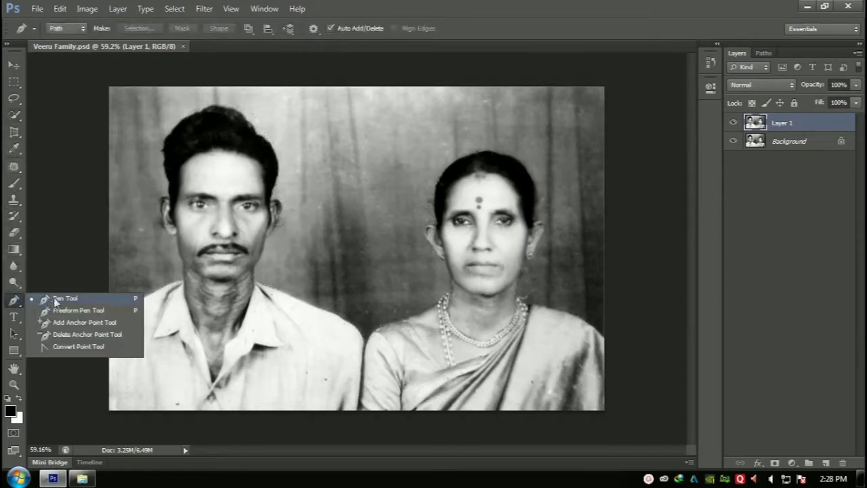
click(56, 300)
scroll(600, 275, up, 2)
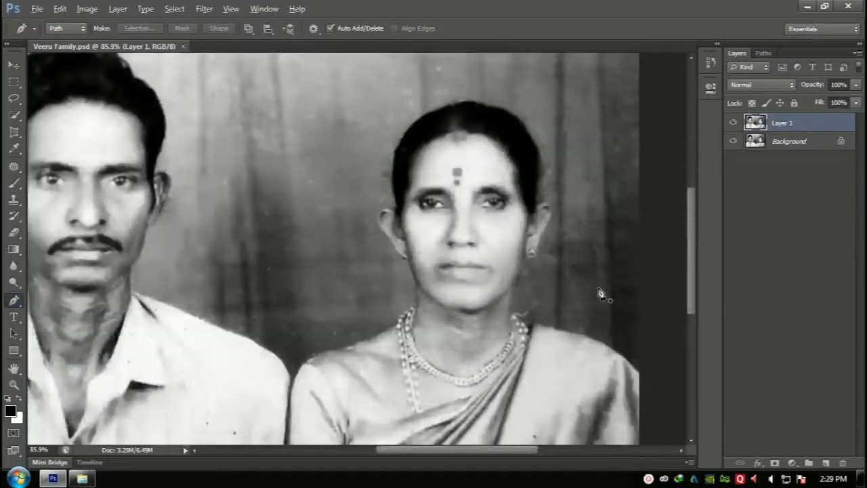
key(f)
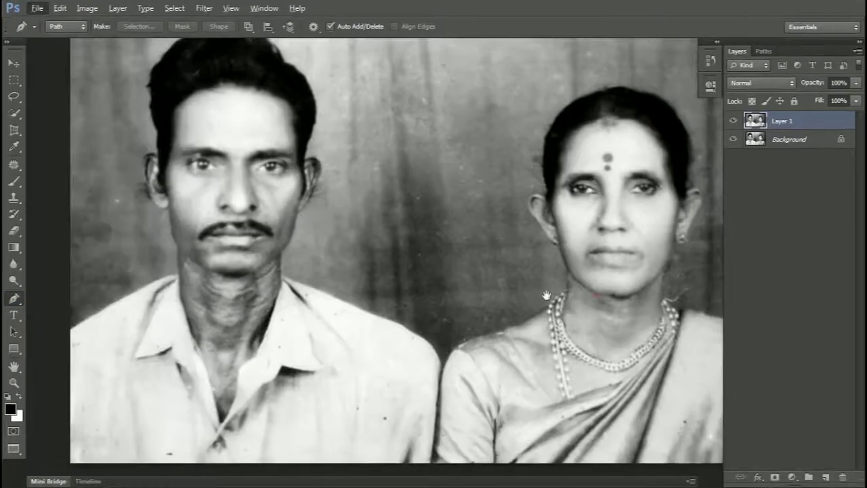
- Start a Pen path at the photo's right edge and trace the woman's shoulder, neck and jaw up to her ear
drag(563, 291, 355, 296)
scroll(505, 356, up, 3)
scroll(505, 356, up, 3)
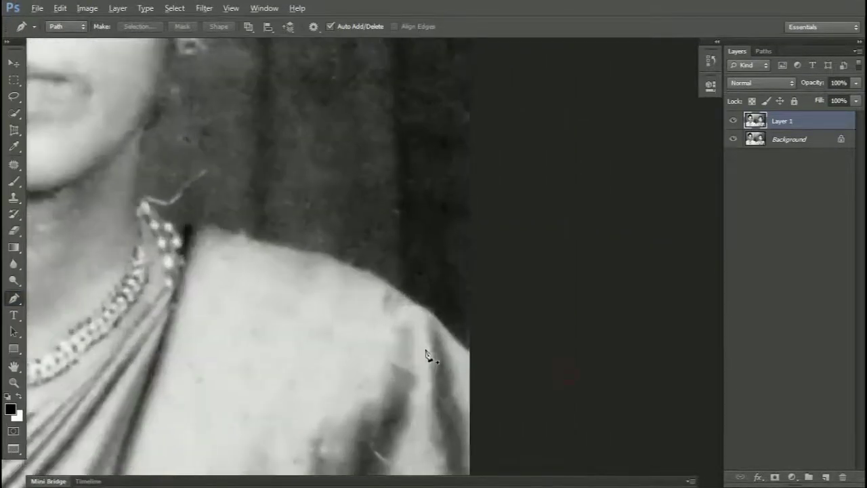
click(476, 361)
click(351, 271)
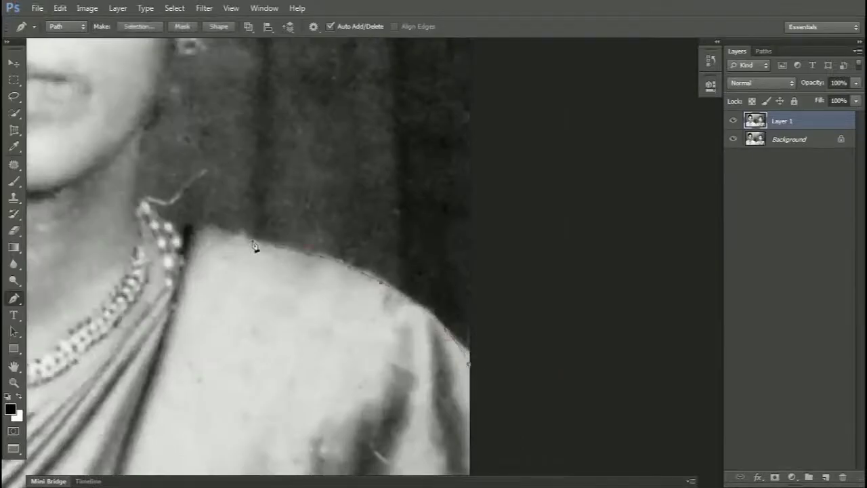
click(148, 121)
drag(150, 124, 180, 326)
drag(203, 247, 208, 222)
drag(256, 168, 260, 162)
drag(245, 120, 235, 172)
- Continue the path around the woman's hair to the top of her other ear
scroll(235, 171, down, 2)
drag(231, 151, 366, 333)
drag(290, 197, 263, 190)
drag(218, 208, 281, 176)
drag(280, 176, 295, 168)
drag(237, 295, 238, 297)
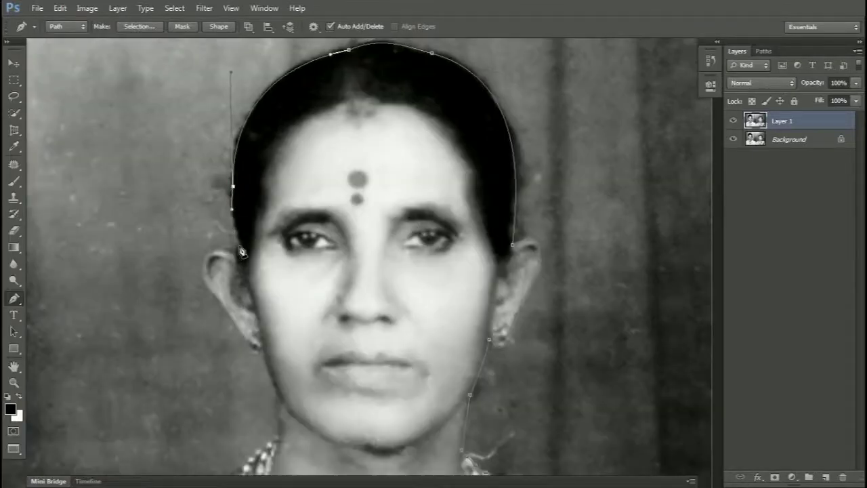
click(238, 244)
- Trace the path around the woman's ear and down her jaw and neck to the necklace
key(ctrl+plus)
scroll(238, 266, up, 1)
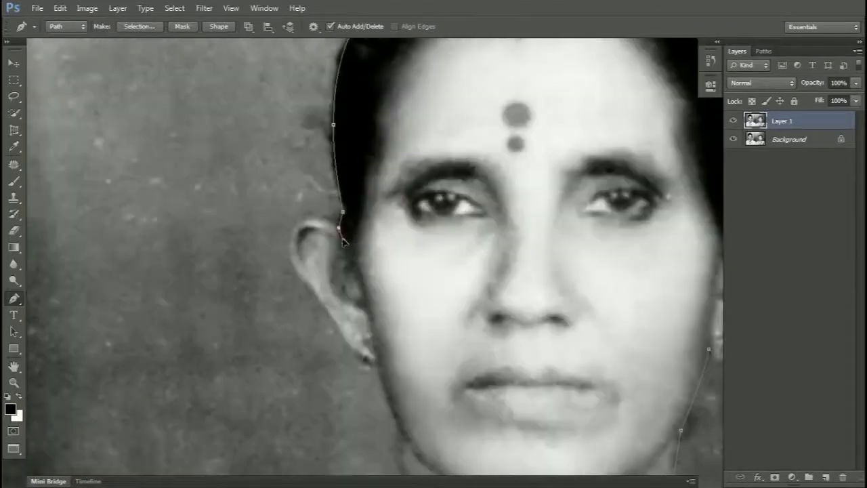
click(350, 344)
drag(381, 367, 312, 342)
drag(382, 414, 320, 282)
click(267, 254)
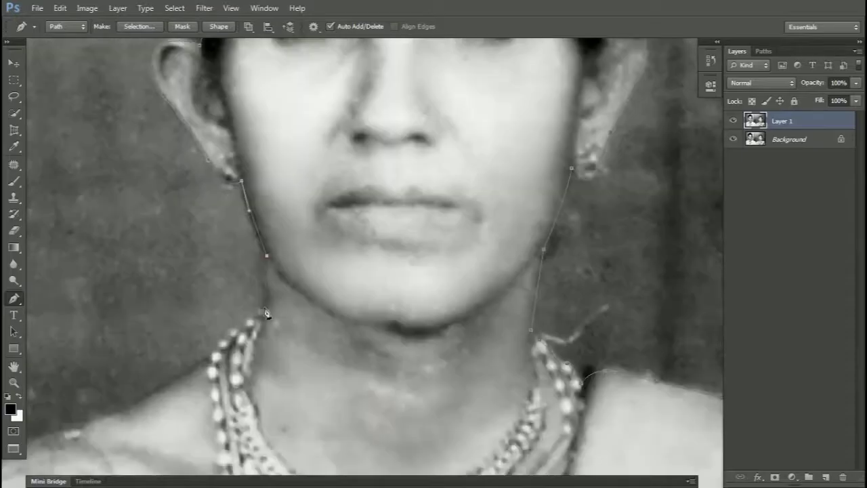
click(265, 308)
- Extend the path along the woman's necklace and shoulder to the gap where the couple's shoulders meet
drag(265, 336, 275, 293)
click(213, 314)
click(184, 333)
drag(101, 382, 364, 170)
drag(222, 269, 183, 364)
click(216, 284)
drag(203, 239, 196, 215)
drag(159, 185, 129, 168)
- Trace the path along the top of the man's adjacent shoulder up to his shirt collar
click(97, 145)
drag(94, 167, 260, 296)
drag(181, 258, 155, 244)
drag(90, 217, 69, 210)
drag(69, 210, 277, 301)
click(228, 283)
- Continue the path up the man's neck and around his ear to the hairline
click(229, 213)
drag(278, 85, 262, 246)
drag(300, 169, 329, 282)
drag(283, 252, 285, 211)
click(300, 175)
click(313, 107)
- Trace the path over the man's hair and down to the top of his other ear
scroll(313, 107, down, 2)
drag(292, 124, 384, 317)
mouse_move(360, 241)
mouse_down()
mouse_move(329, 234)
mouse_move(360, 242)
mouse_up()
drag(241, 195, 222, 201)
drag(211, 284, 215, 184)
drag(180, 139, 162, 170)
alt+click(180, 139)
- Trace the path around the man's ear, down his neck and along his shoulder to the photo's left edge
drag(176, 239, 196, 232)
alt+click(176, 239)
alt+click(178, 278)
scroll(181, 288, up, 1)
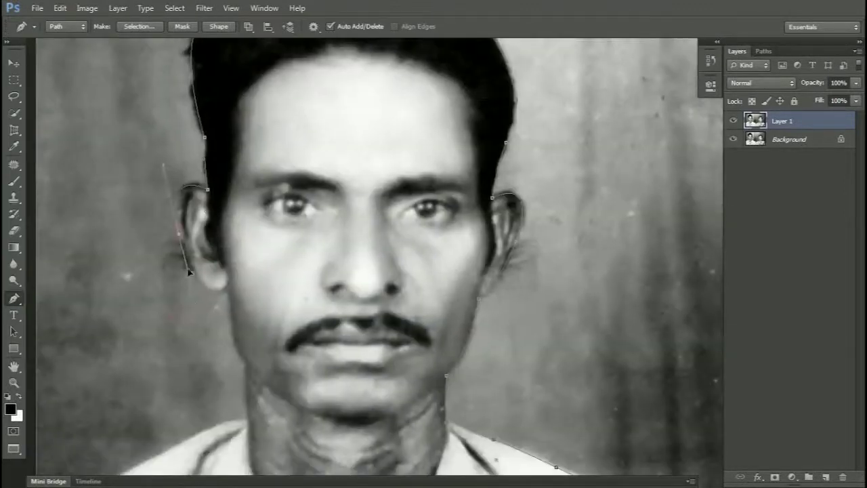
scroll(231, 292, down, 6)
scroll(226, 193, left, 3)
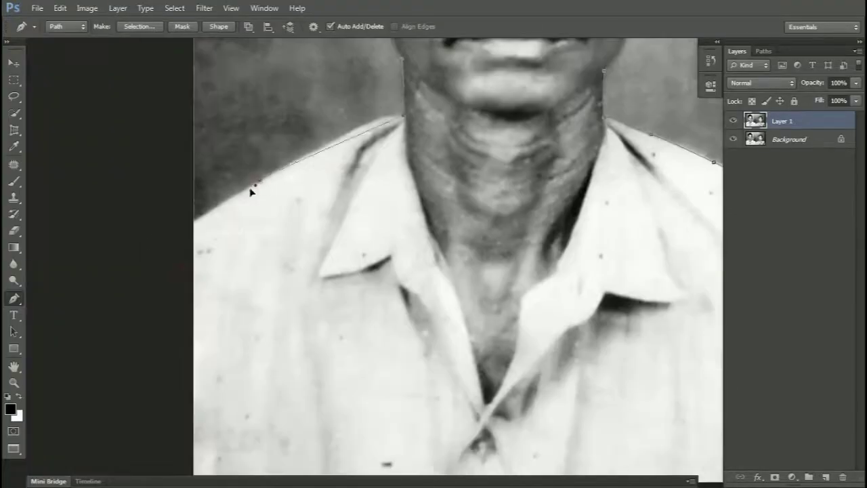
click(190, 225)
- Close the path by running it outside the canvas below the couple back to its starting point
scroll(157, 280, down, 1)
scroll(174, 271, down, 1)
click(152, 373)
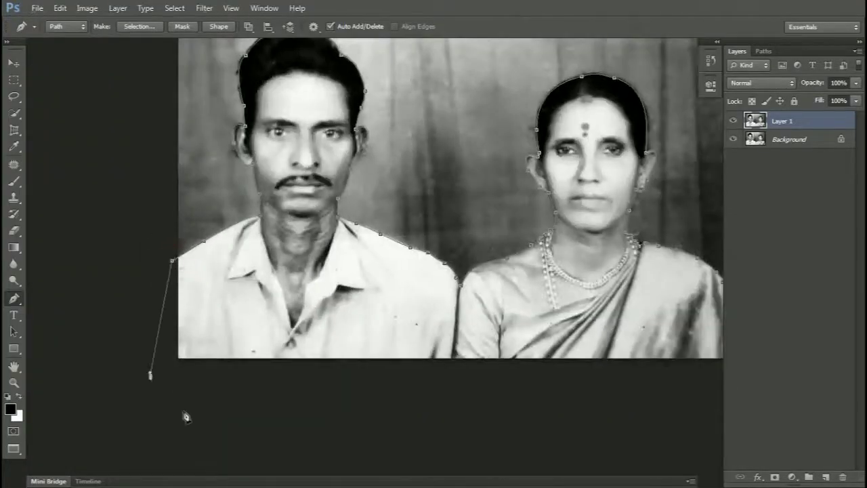
scroll(261, 412, down, 1)
drag(402, 367, 300, 354)
drag(345, 412, 485, 399)
drag(538, 380, 542, 356)
click(476, 313)
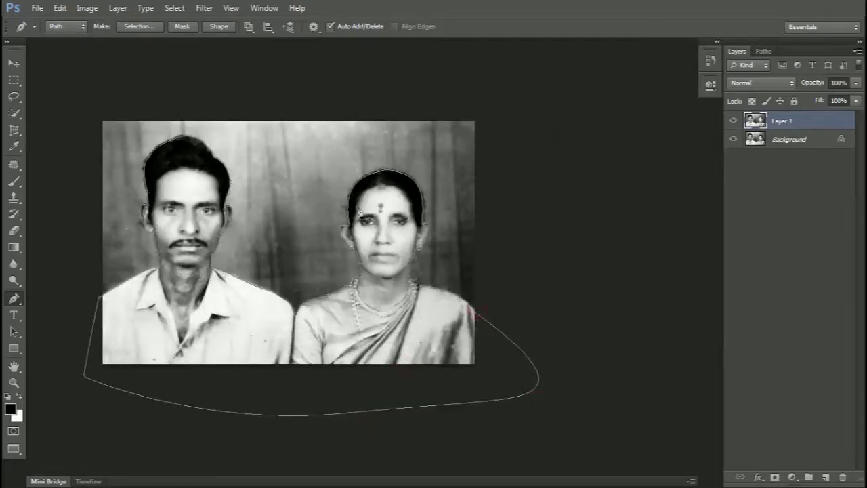
click(14, 63)
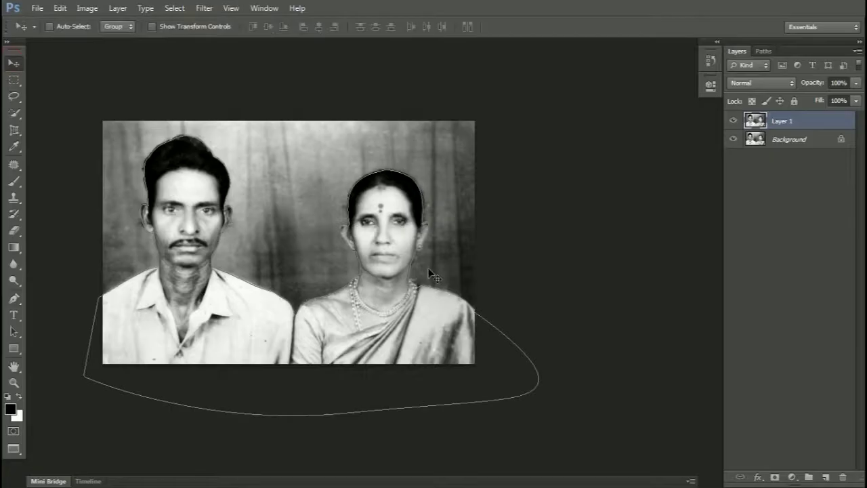
right_click(381, 203)
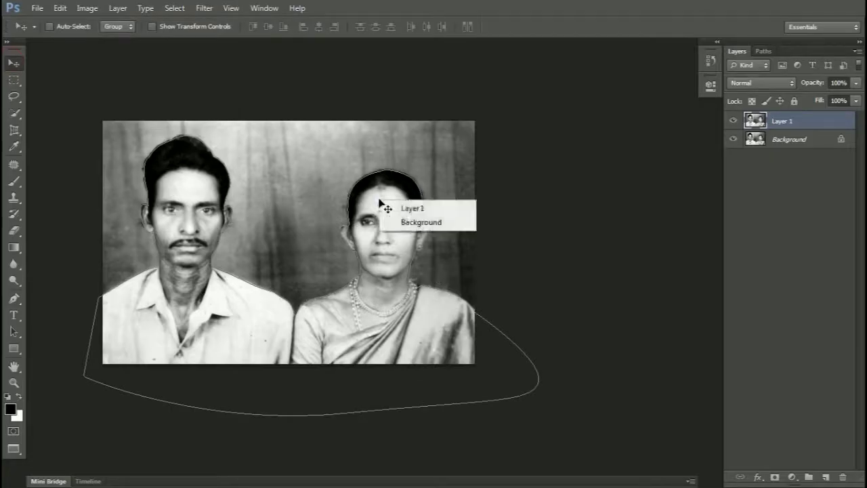
right_click(381, 172)
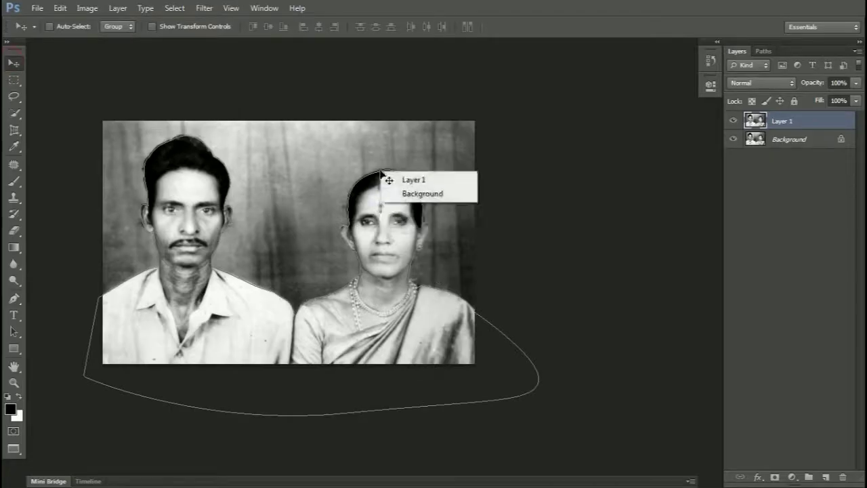
key(Escape)
- Convert the closed path to a selection and copy the couple to a new layer
key(ctrl+Return)
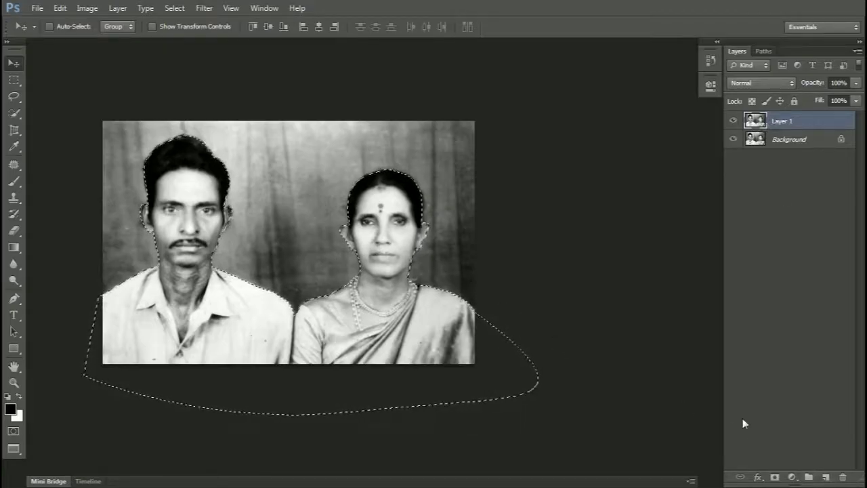
key(ctrl+j)
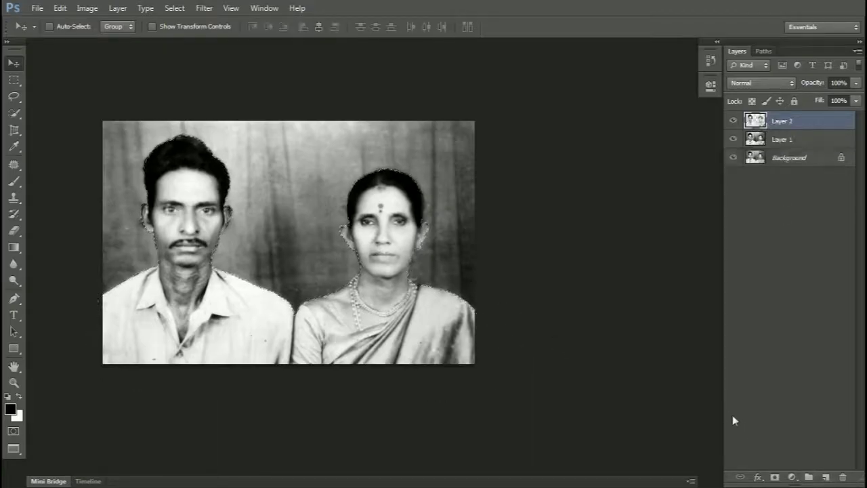
- Check the cut-out by toggling layer visibility, and rename Layer 2 as Psd and Layer 1 as Bg
click(732, 139)
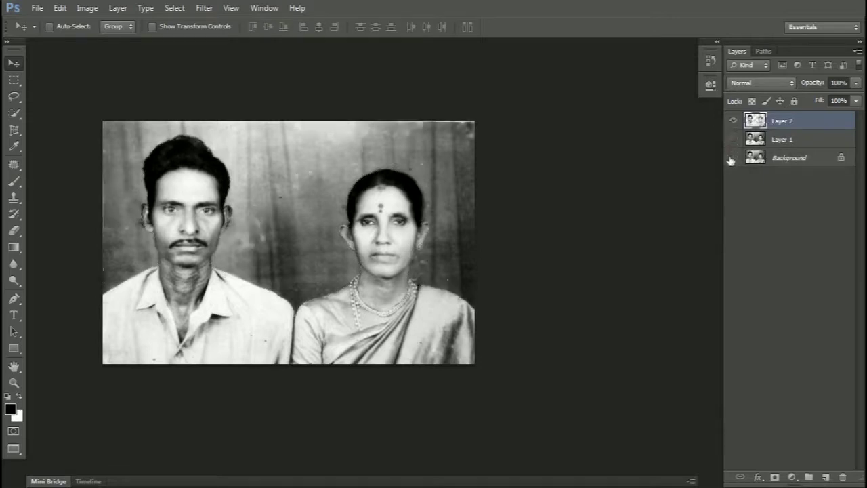
click(732, 158)
click(736, 122)
click(736, 122)
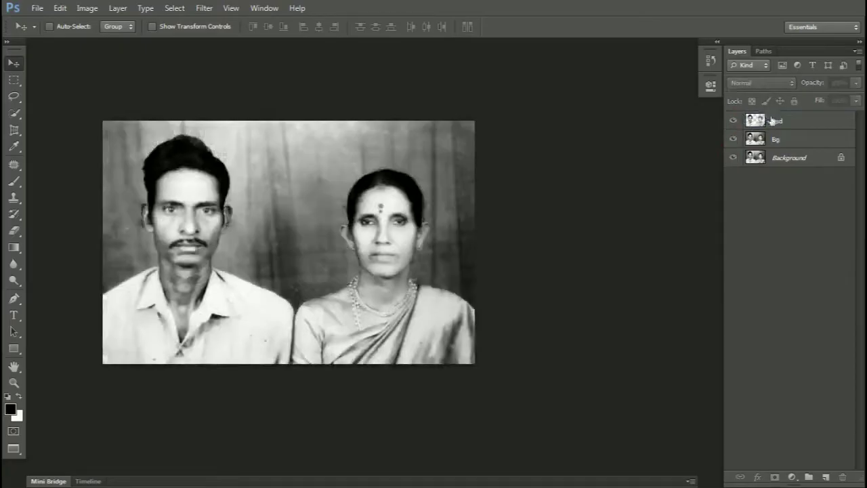
scroll(321, 244, up, 4)
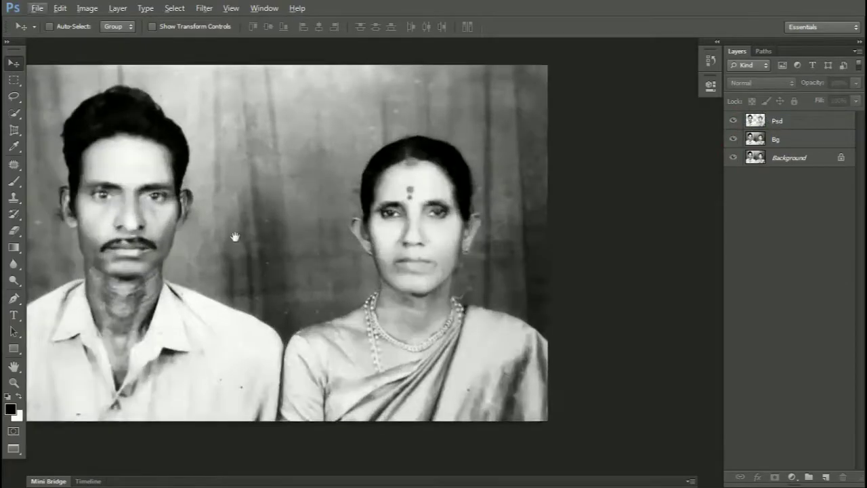
drag(235, 237, 306, 243)
click(757, 124)
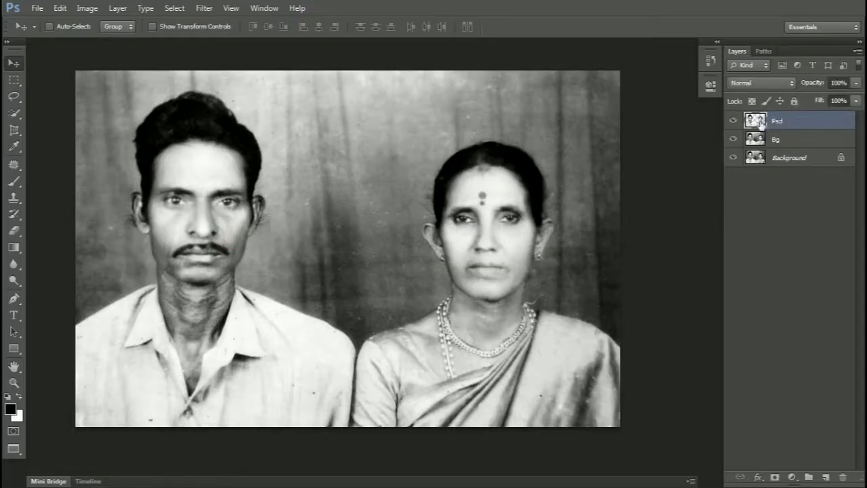
text(Bg)
key(Return)
- Duplicate the Psd layer and name the copy Dre
key(ctrl+j)
double_click(783, 124)
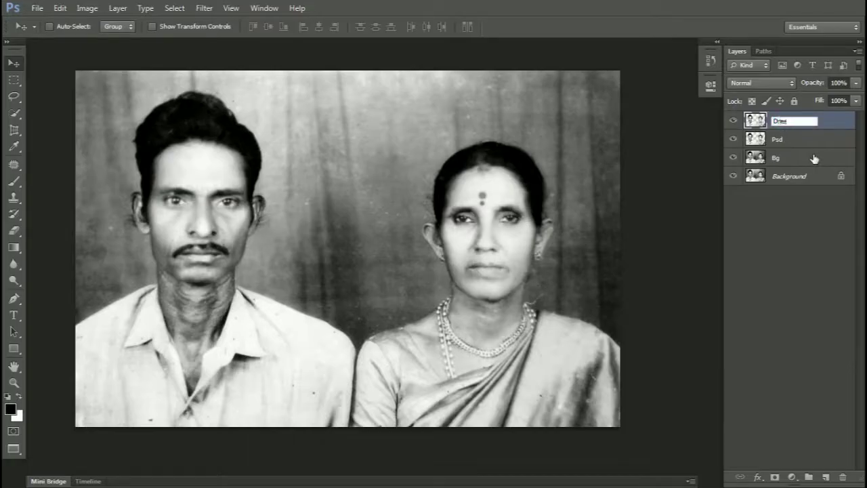
text(Dre)
key(Return)
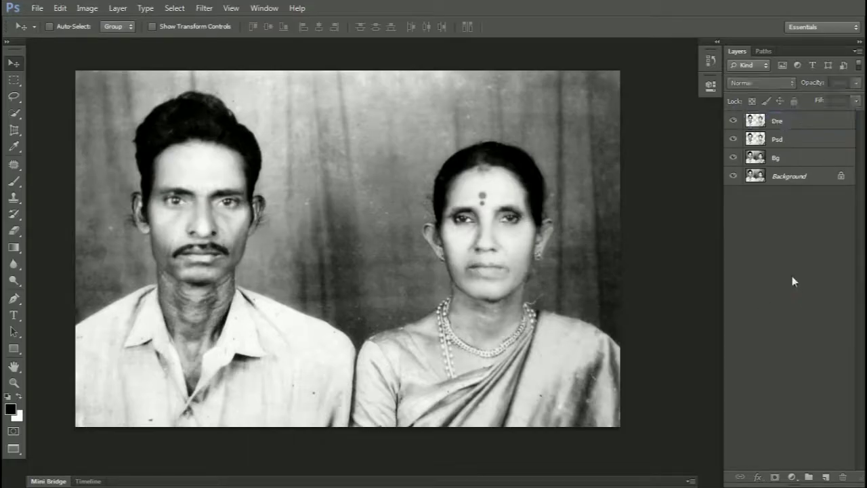
scroll(575, 236, up, 4)
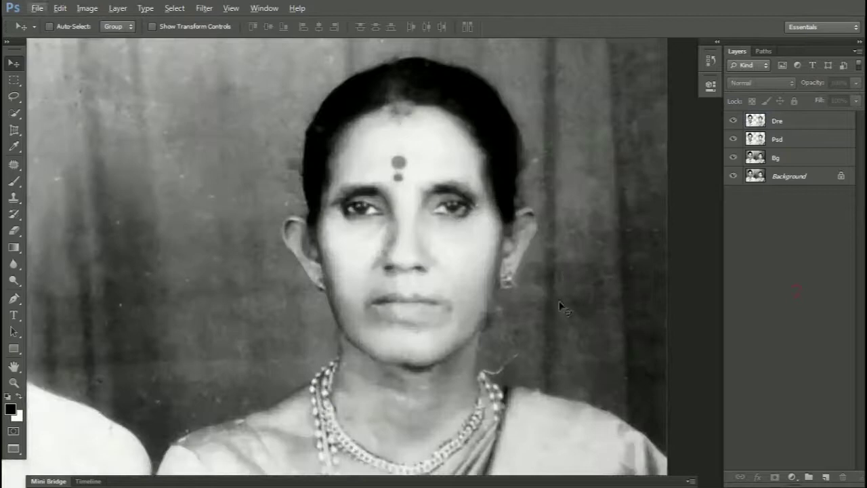
- Rename the Dre layer as Saree
drag(561, 304, 434, 83)
key(p)
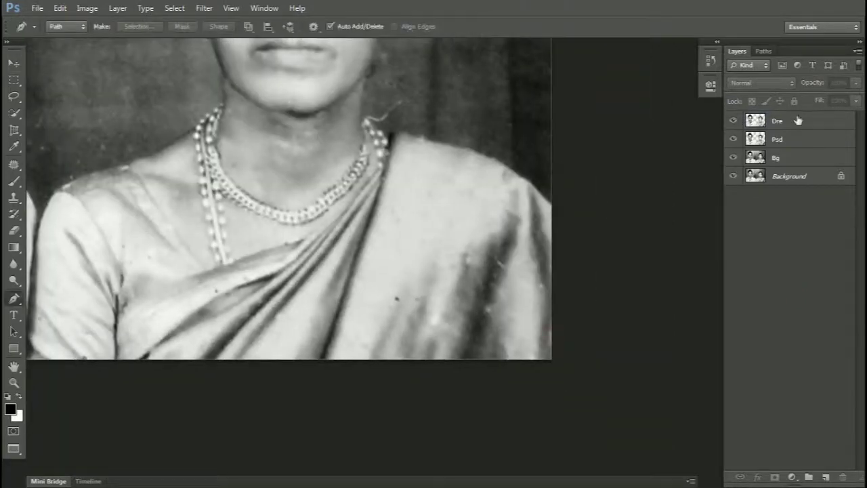
right_click(778, 121)
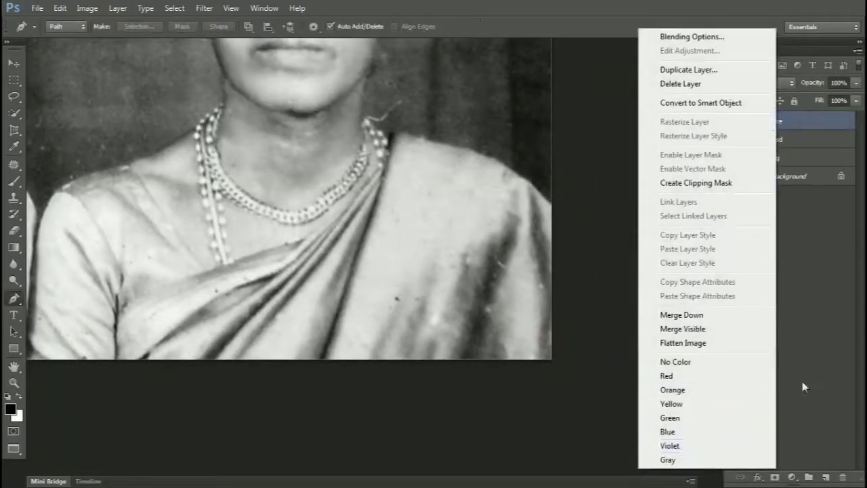
click(803, 385)
double_click(778, 122)
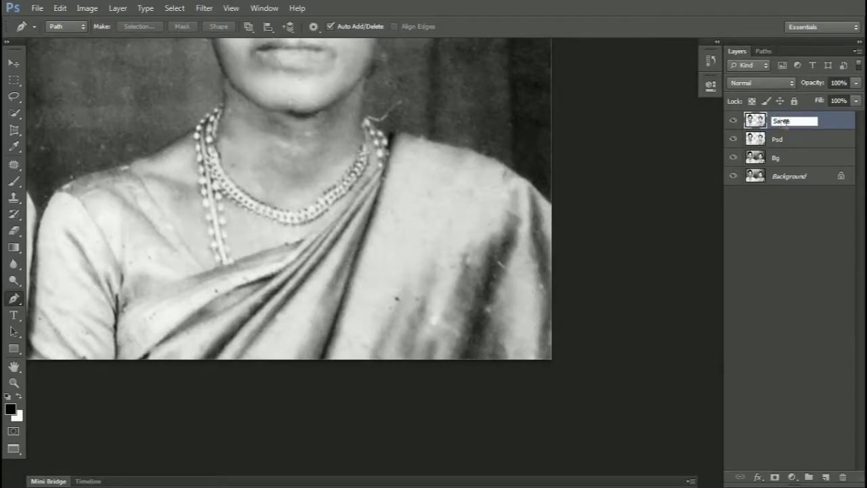
click(783, 249)
- Trace the saree's upper edge with the Pen tool, from the canvas bottom beside the woman's sleeve up to the draped shoulder
scroll(520, 226, up, 3)
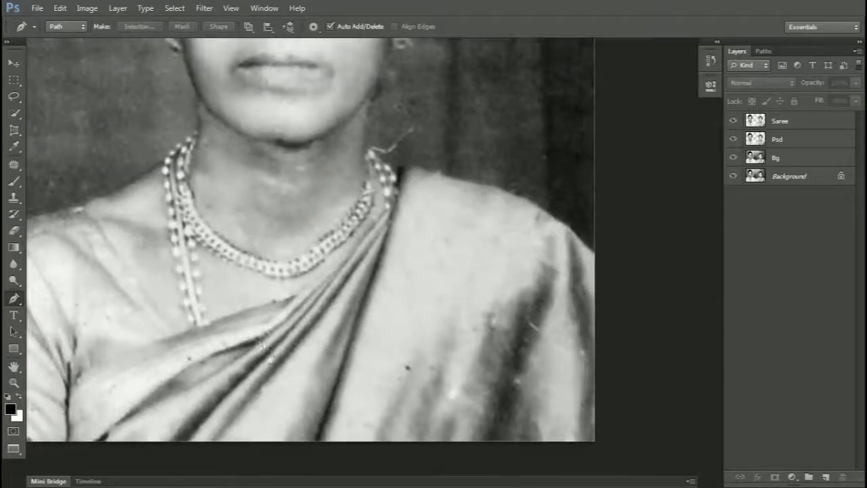
drag(258, 365, 393, 279)
click(202, 357)
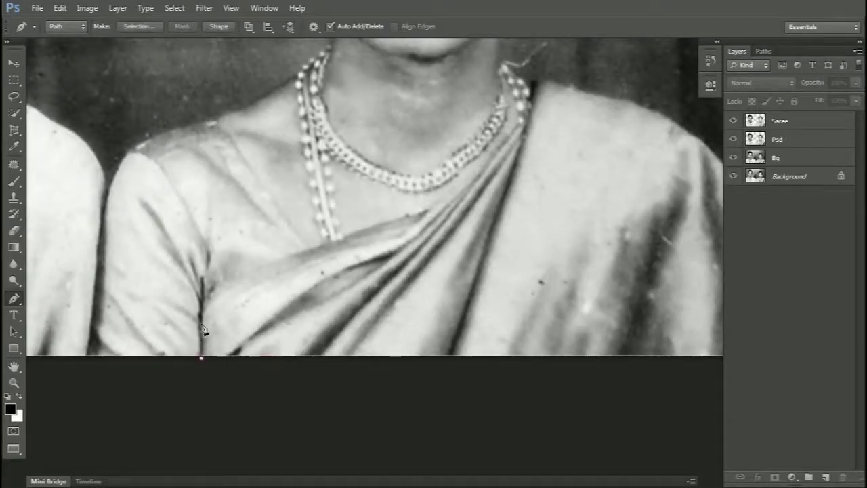
drag(250, 270, 275, 262)
click(330, 240)
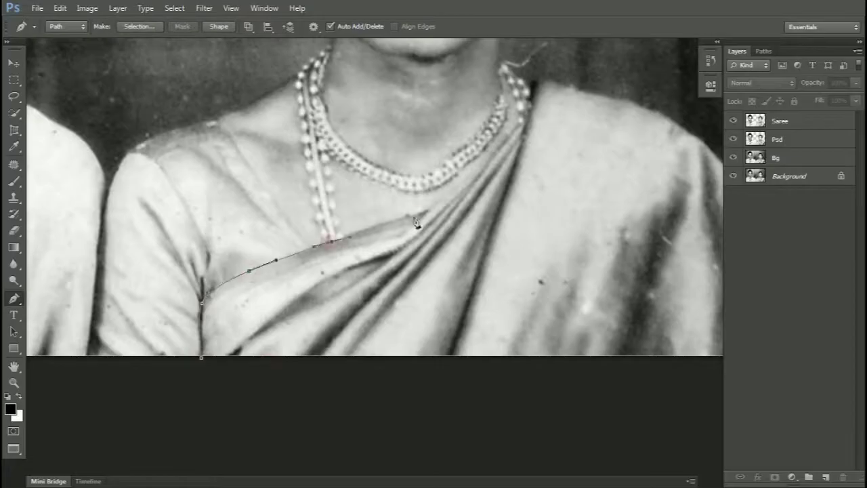
scroll(412, 219, up, 2)
click(420, 232)
drag(459, 196, 479, 179)
mouse_move(539, 206)
mouse_down()
mouse_move(430, 368)
mouse_move(402, 287)
mouse_up()
scroll(320, 310, down, 1)
click(416, 176)
- Run the saree path over the shoulder and around outside the canvas, and close it at its starting point
scroll(445, 193, down, 2)
drag(476, 156, 517, 168)
drag(634, 208, 641, 228)
scroll(634, 311, down, 2)
drag(608, 368, 529, 414)
drag(312, 437, 279, 411)
click(245, 303)
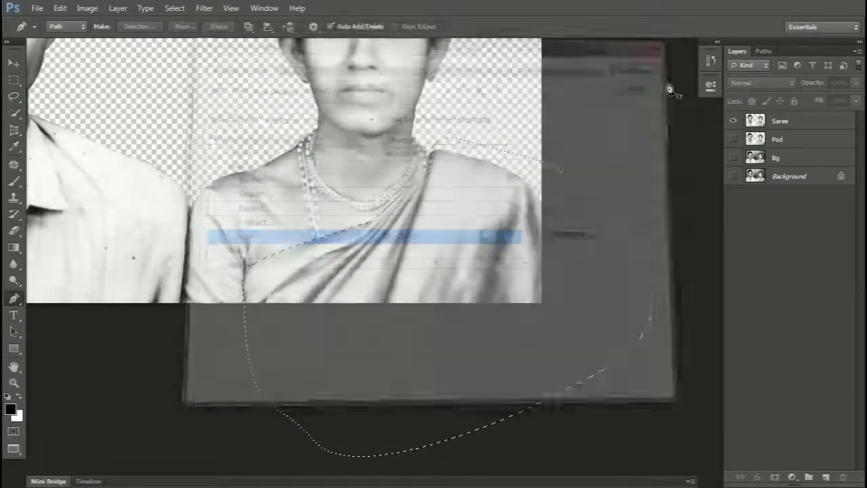
- Feather the saree selection by 1.9 pixels
key(shift+F6)
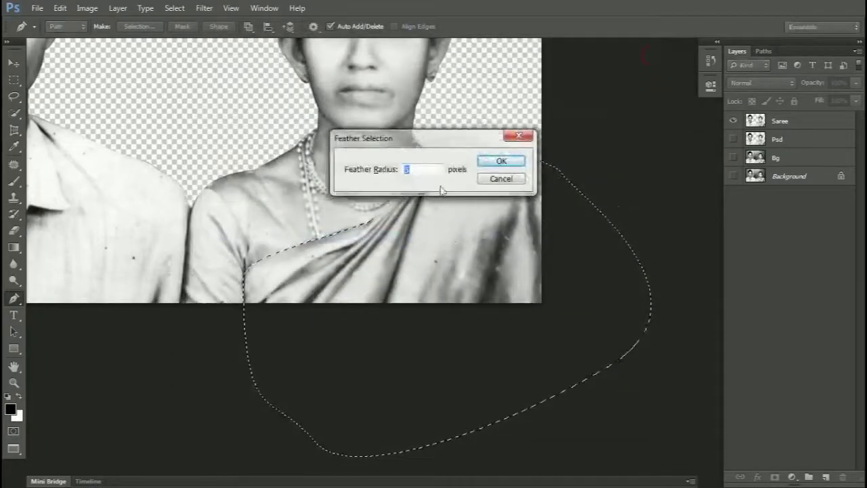
text(1.5)
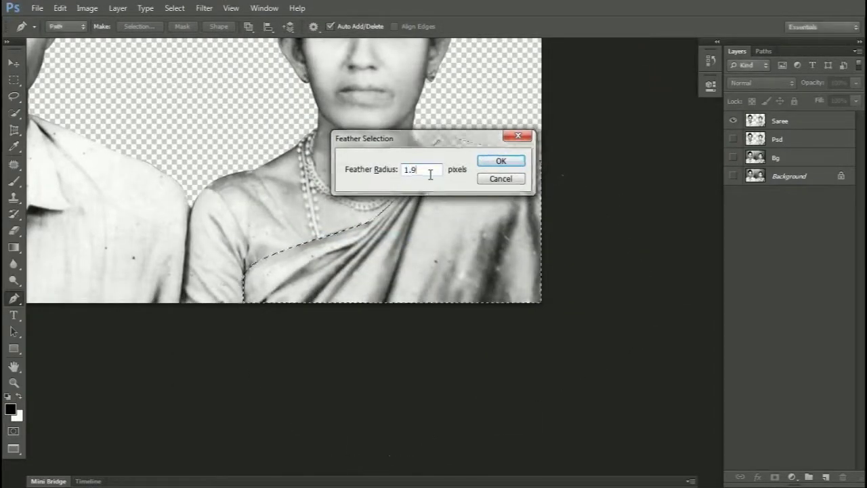
key(Return)
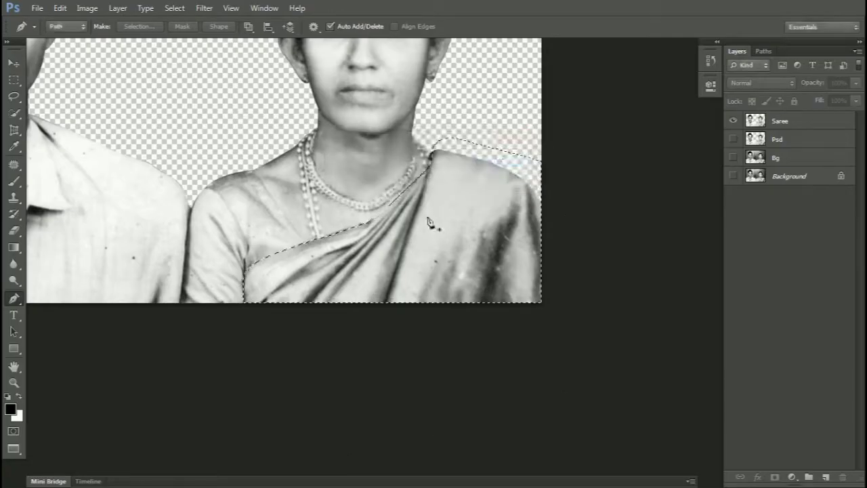
- Copy the selected saree from the Saree layer to a new layer, and delete the old Saree layer
click(785, 126)
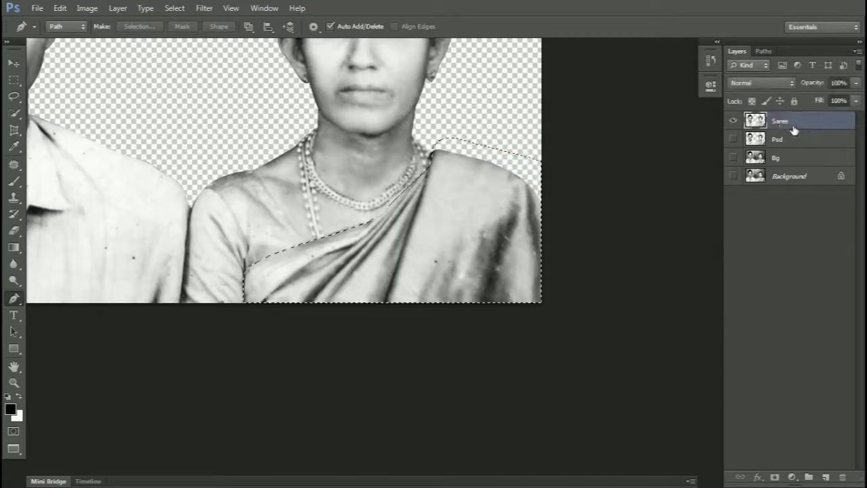
click(793, 140)
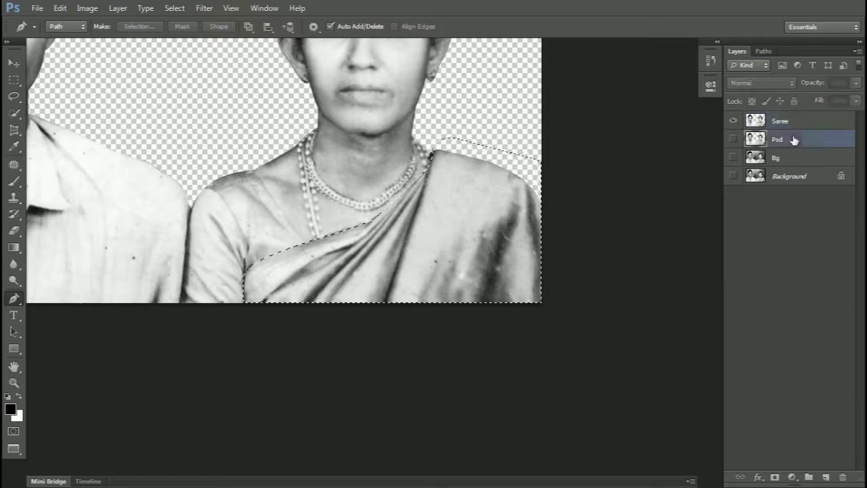
click(780, 122)
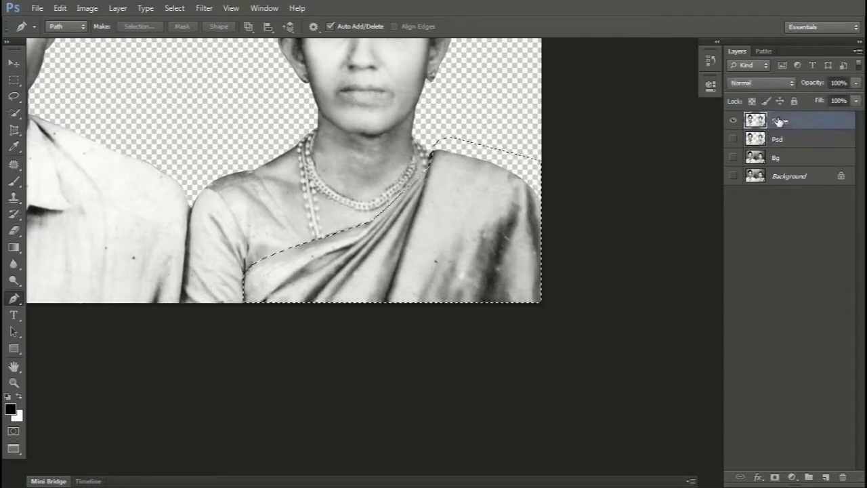
key(ctrl+j)
click(781, 140)
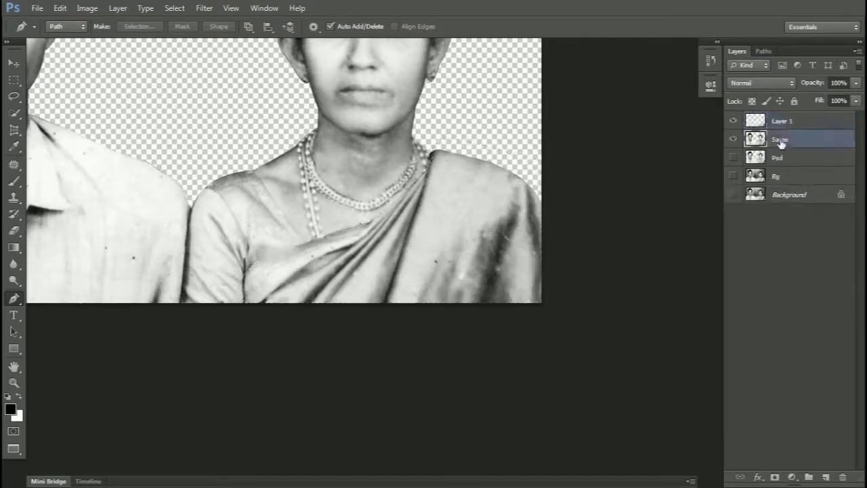
key(Delete)
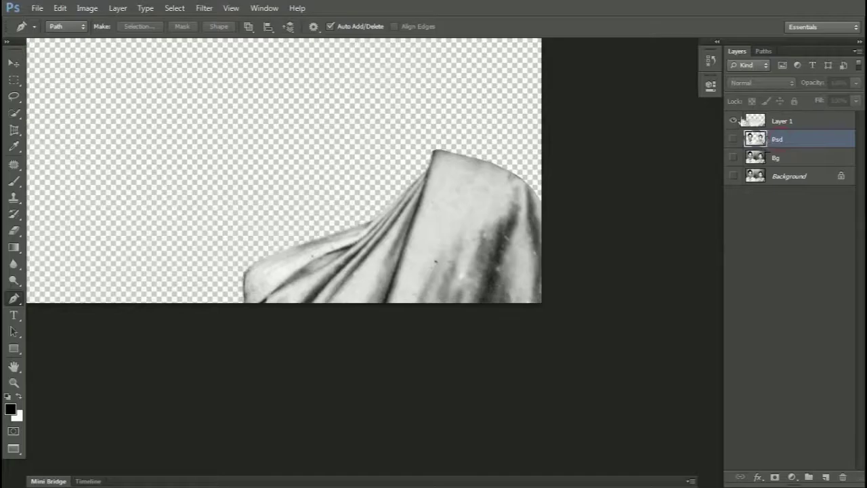
- Rename Layer 1 as Saree, and select the Psd layer and make it visible
click(736, 122)
double_click(782, 123)
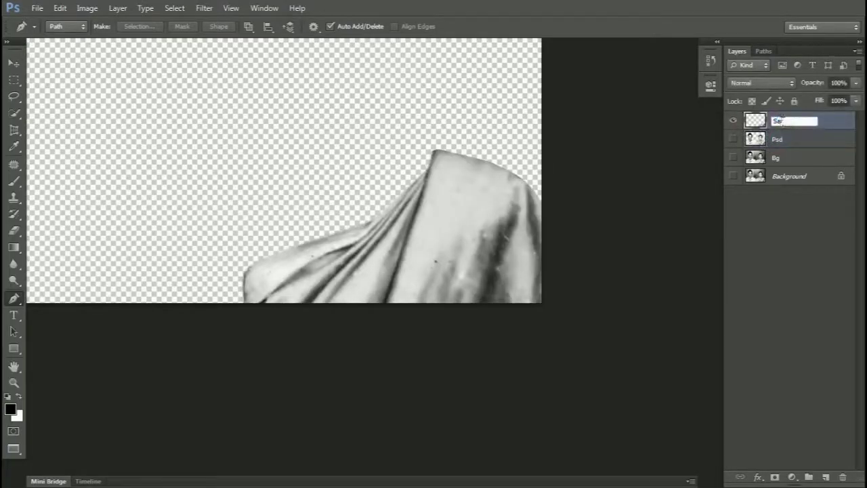
text(Saree)
click(779, 139)
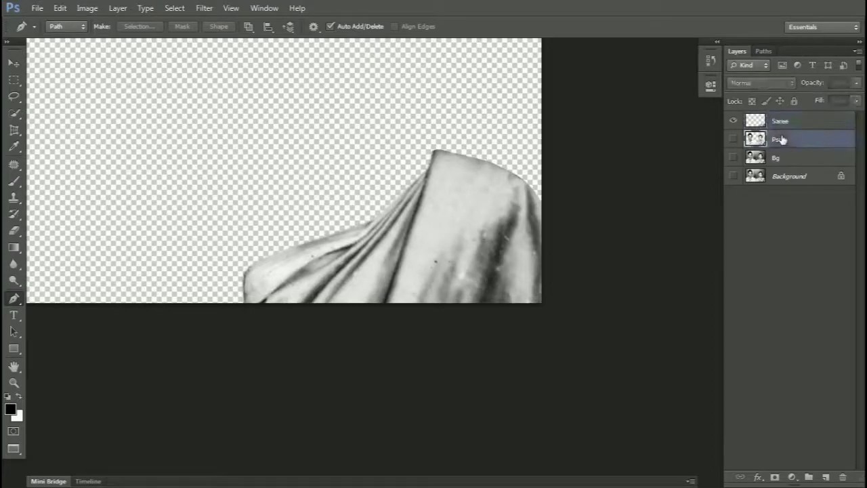
click(731, 141)
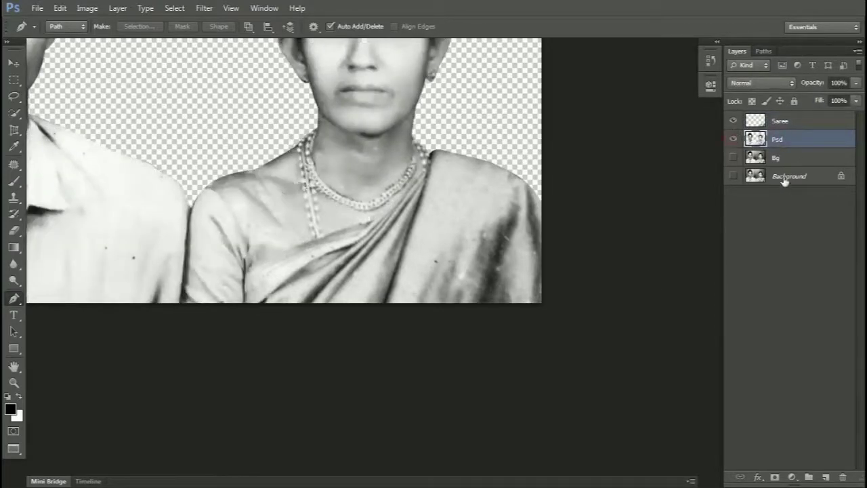
- Trace the woman's blouse with the Pen tool, up the sleeve, over the shoulder, along the neckline and down the saree edge
scroll(195, 323, up, 3)
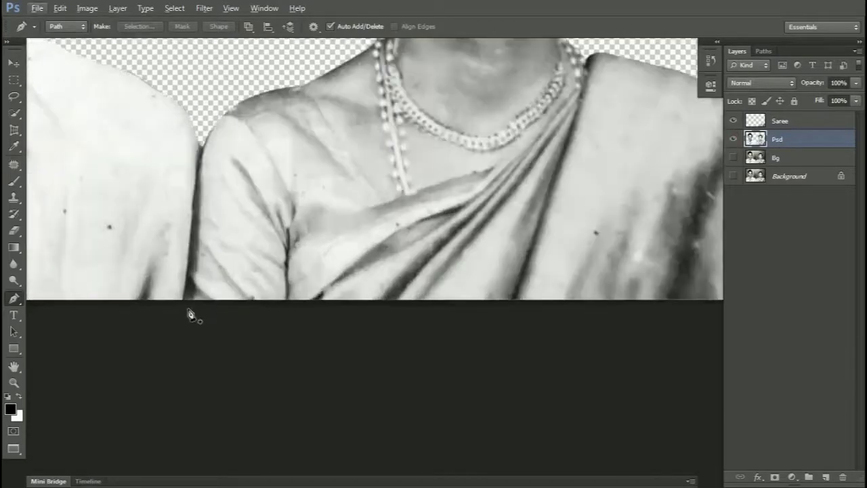
click(183, 298)
drag(199, 152, 205, 136)
drag(213, 91, 222, 75)
drag(293, 63, 302, 65)
drag(302, 84, 309, 95)
mouse_move(385, 202)
mouse_down()
mouse_move(399, 221)
mouse_move(369, 207)
mouse_up()
drag(289, 253, 288, 275)
- Close the blouse path by running it below the canvas back to its starting point
click(288, 307)
click(287, 366)
click(224, 360)
click(197, 328)
click(190, 315)
click(182, 311)
- Convert the blouse path to a selection, feather it, and copy the blouse to a new layer
key(ctrl+Return)
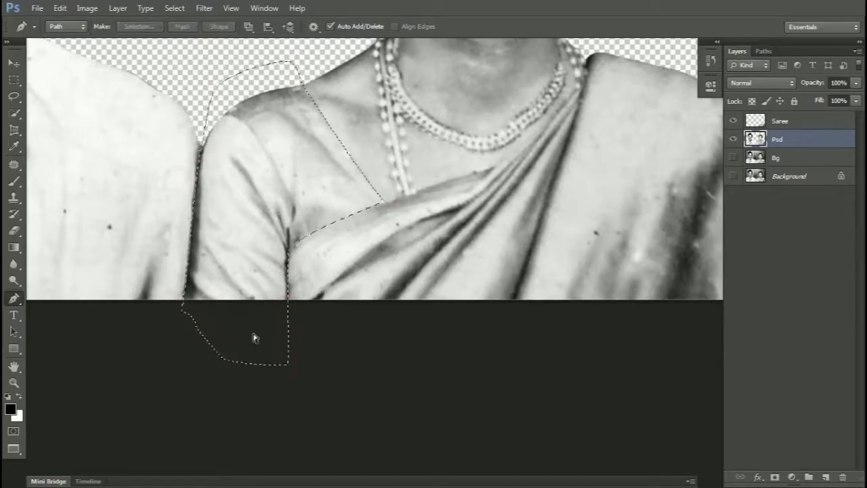
key(shift+F6)
key(Return)
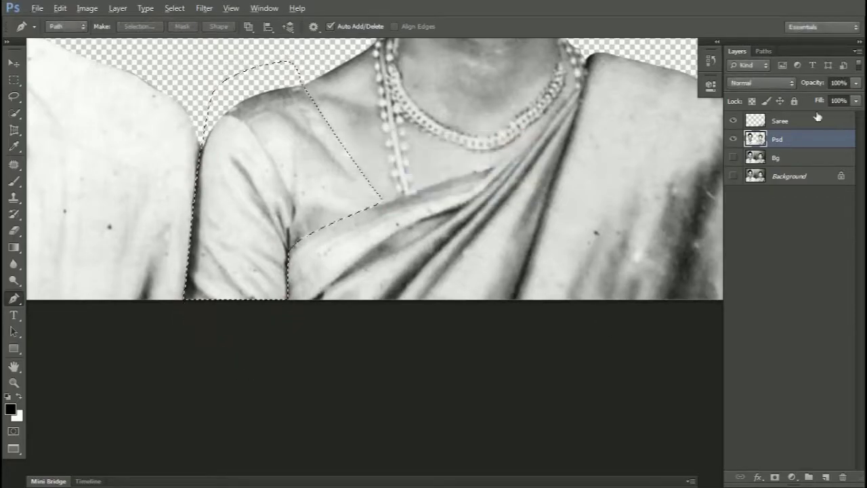
key(ctrl+j)
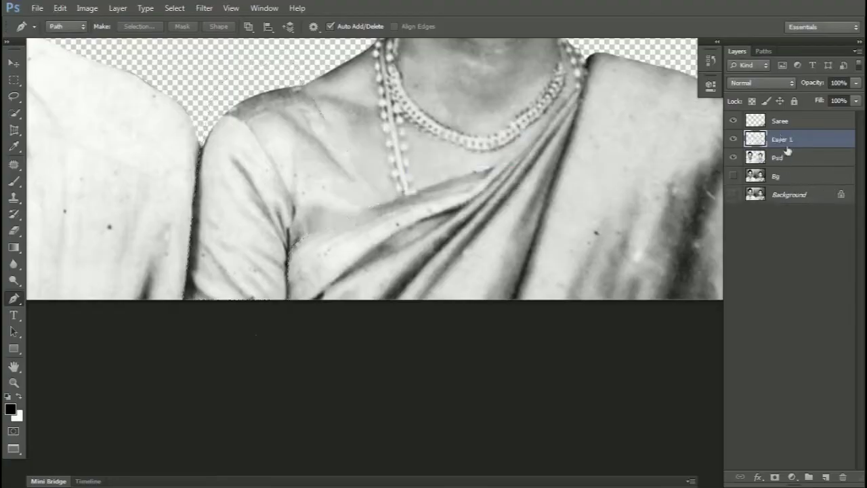
- Rename the new blouse layer as Blo and check both cut-outs by hiding and showing the Psd layer
double_click(782, 141)
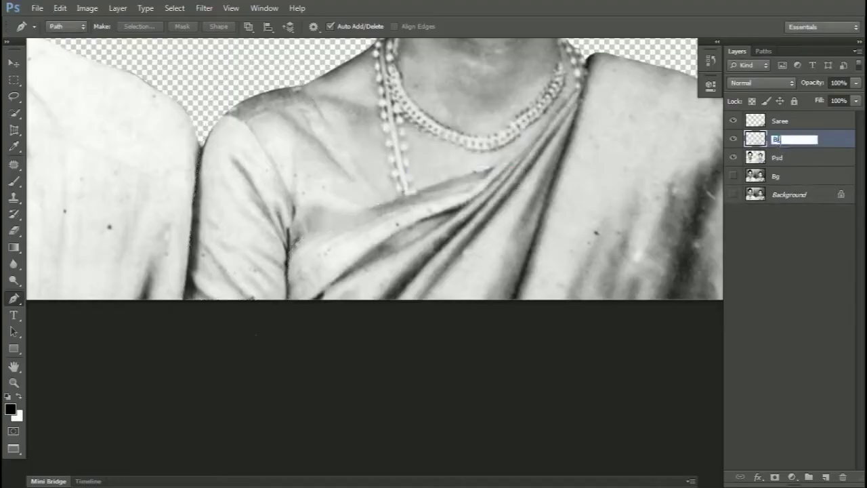
key(Return)
click(821, 250)
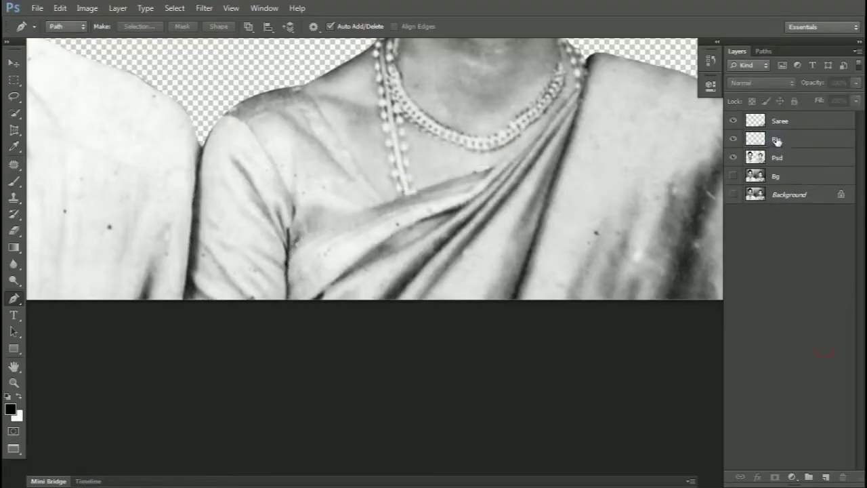
click(733, 159)
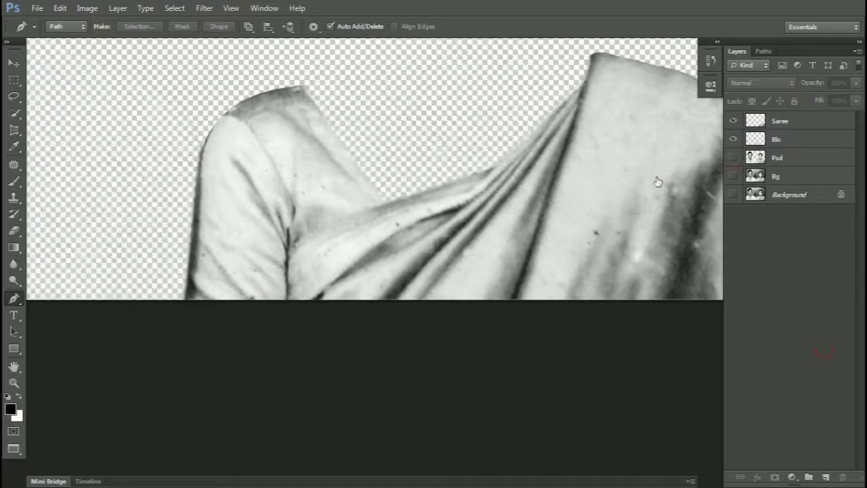
scroll(542, 232, down, 1)
click(733, 158)
drag(626, 132, 420, 328)
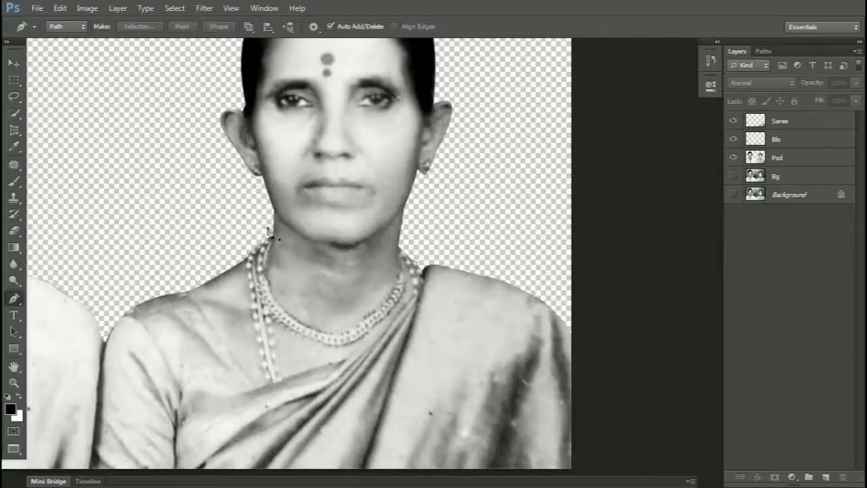
- Trace the outer edge of the woman's hanging bead strand with the Pen tool, from its lower end up towards the neck
drag(315, 293, 312, 161)
scroll(312, 161, up, 3)
click(224, 320)
click(219, 303)
click(214, 288)
click(212, 270)
click(206, 243)
click(203, 228)
scroll(219, 215, up, 3)
click(159, 153)
click(160, 123)
click(151, 101)
drag(153, 58, 196, 246)
click(185, 200)
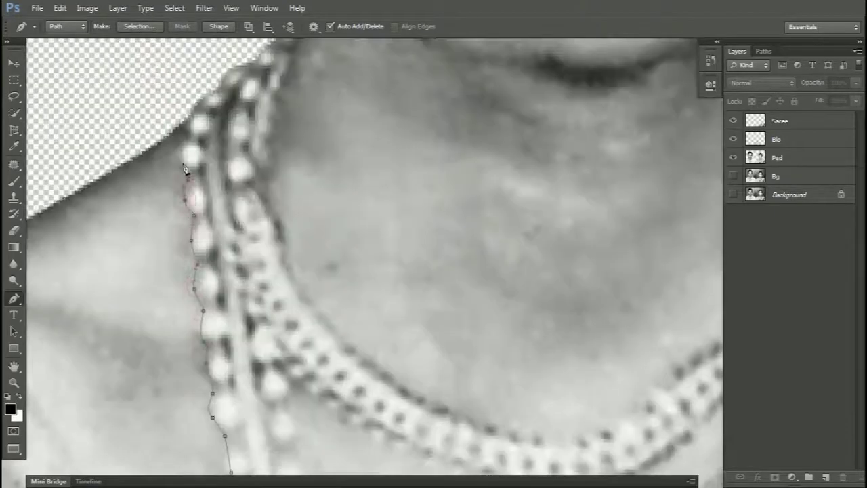
click(183, 163)
- Continue the necklace path around the side of the neck and along the necklace's inner edge to the other side
scroll(203, 131, down, 3)
drag(223, 147, 248, 150)
click(242, 252)
click(245, 291)
drag(325, 400, 183, 212)
drag(272, 240, 302, 247)
drag(343, 240, 371, 217)
click(409, 187)
click(463, 132)
- Outline the necklace strands beside the saree-draped shoulder, following the beads down to the saree edge
drag(450, 116, 343, 274)
drag(383, 182, 406, 190)
click(388, 151)
click(437, 197)
drag(447, 224, 445, 237)
click(446, 269)
click(429, 295)
click(402, 226)
click(352, 345)
- Trace the necklace's lower edge back and down the inner side of the hanging strand to close the path
drag(291, 414, 488, 238)
drag(461, 252, 439, 261)
drag(383, 263, 359, 260)
click(292, 233)
click(212, 185)
click(222, 234)
click(225, 264)
click(231, 294)
click(202, 370)
- Outline the earring on the woman's ear nearest the man with a closed path
scroll(359, 287, down, 3)
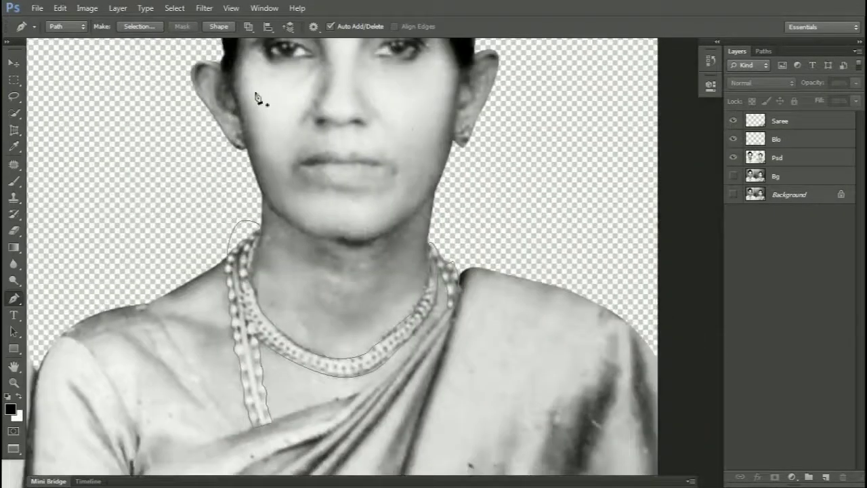
drag(257, 99, 241, 153)
scroll(222, 187, up, 3)
click(208, 204)
drag(210, 187, 214, 186)
click(232, 177)
click(244, 202)
click(235, 220)
click(208, 204)
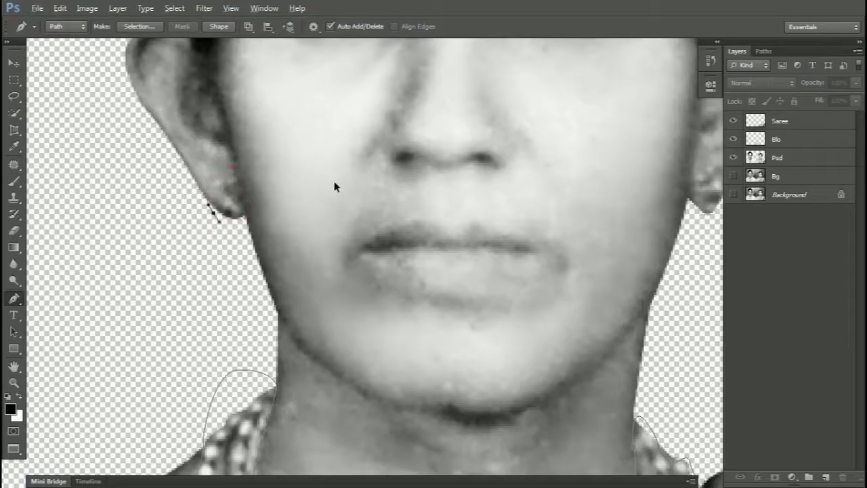
- Convert the jewellery paths to a selection on the Psd layer and copy the jewellery to a new layer
drag(708, 218, 530, 244)
scroll(529, 243, down, 3)
drag(538, 211, 399, 211)
drag(395, 301, 425, 196)
click(779, 158)
key(ctrl+Return)
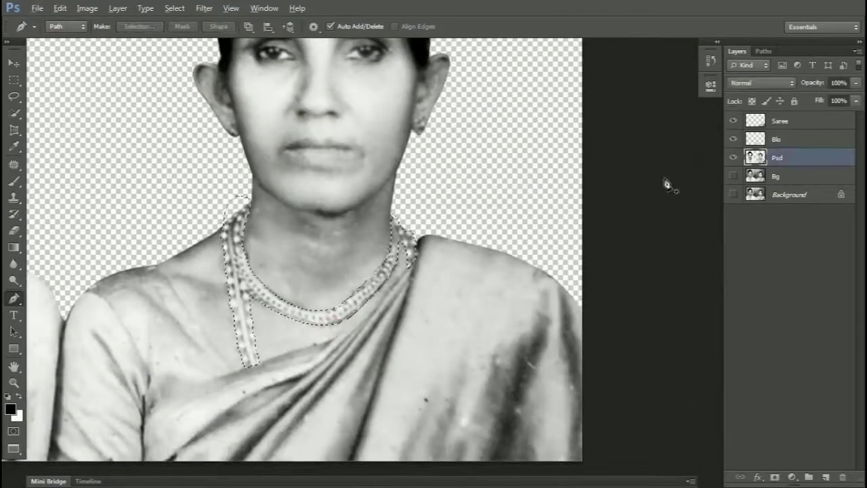
key(ctrl+j)
- Rename the new jewellery layer as Jel and check it by hiding and showing the Psd layer
double_click(783, 158)
text(Jel)
key(Return)
click(733, 175)
click(733, 176)
scroll(345, 313, down, 3)
- On the Psd layer, trace the woman's hairline from ear to ear and close the path around the outside of her hair
key(alt+bracketleft)
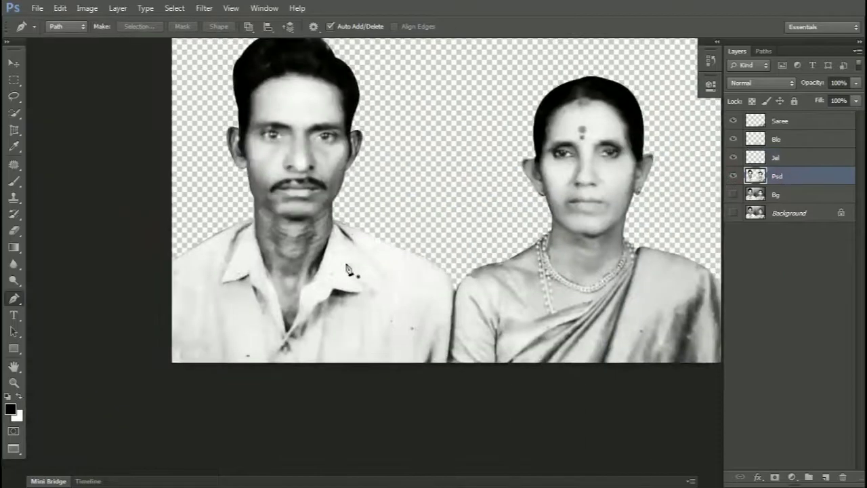
scroll(400, 356, up, 2)
drag(382, 144, 48, 267)
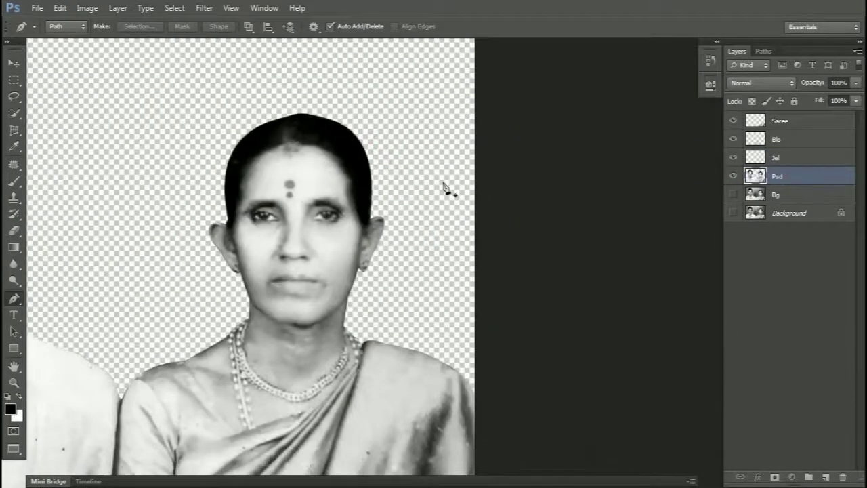
scroll(257, 223, up, 1)
drag(308, 269, 280, 133)
scroll(309, 159, up, 2)
click(212, 197)
click(245, 244)
click(255, 238)
click(268, 189)
click(321, 99)
click(397, 91)
click(484, 240)
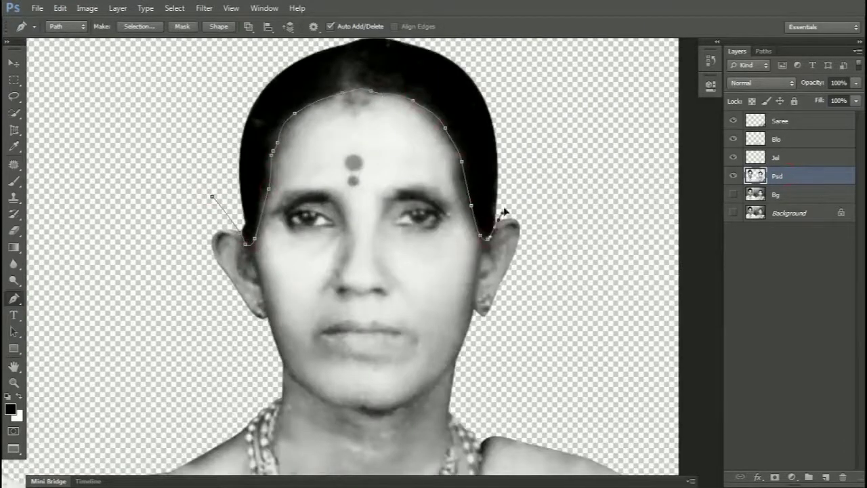
scroll(500, 234, down, 2)
click(316, 188)
- Trace the man's hairline from ear to ear and close the path around the outside of his hair
scroll(434, 204, up, 2)
drag(482, 164, 443, 164)
click(418, 186)
click(410, 201)
click(403, 269)
click(406, 226)
click(389, 120)
click(273, 59)
click(180, 118)
click(174, 175)
click(165, 258)
scroll(149, 166, down, 2)
click(263, 146)
- Convert the hair paths to a feathered selection and copy the hair from the Psd layer to a new layer
key(ctrl+Return)
key(shift+F6)
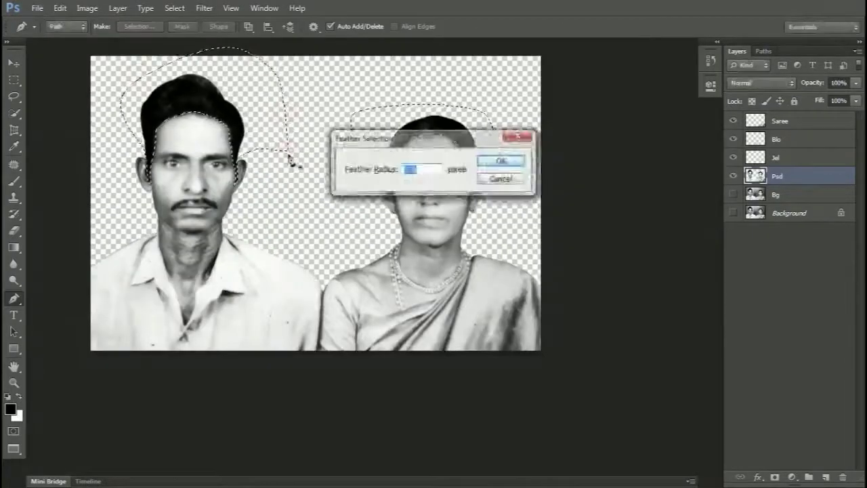
key(Return)
key(ctrl+j)
- Rename the new hair layer as Hai and check it by hiding and showing the Psd layer
double_click(777, 176)
text(Hai)
key(Return)
click(732, 194)
click(732, 194)
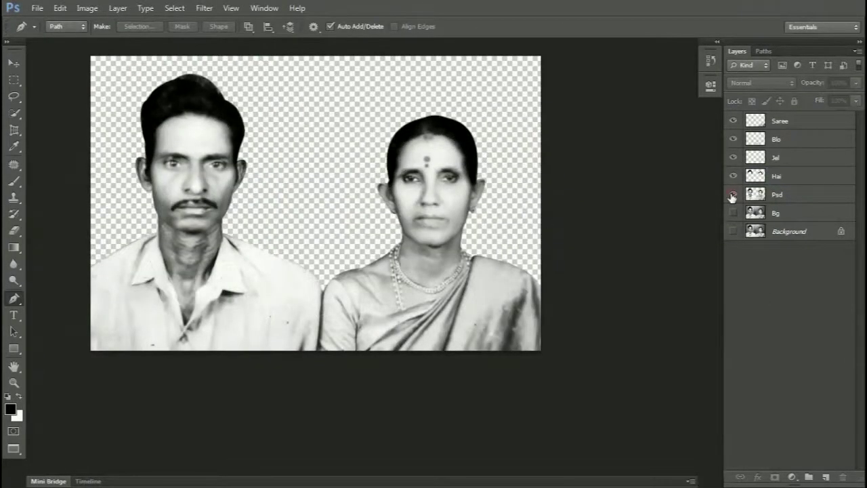
- On the Psd layer, trace the man's neckline along both inner edges of his shirt collar
click(777, 195)
scroll(170, 288, up, 3)
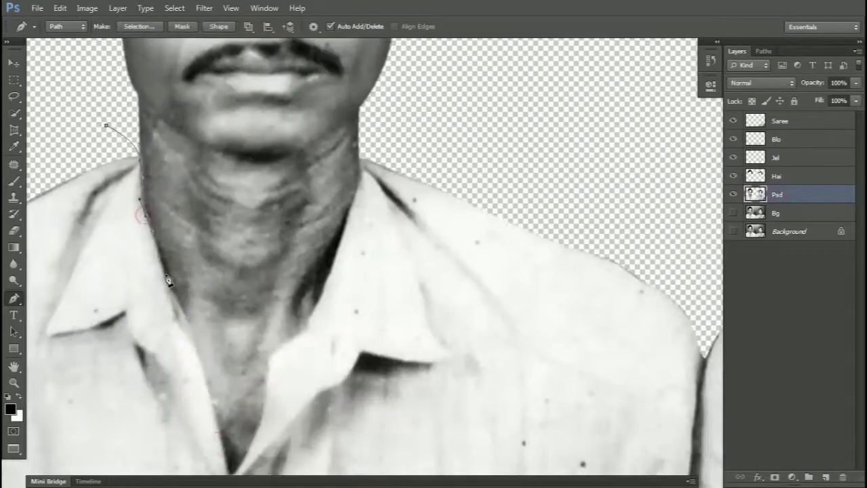
click(167, 274)
drag(186, 321, 135, 115)
click(182, 271)
click(211, 194)
drag(222, 149, 229, 308)
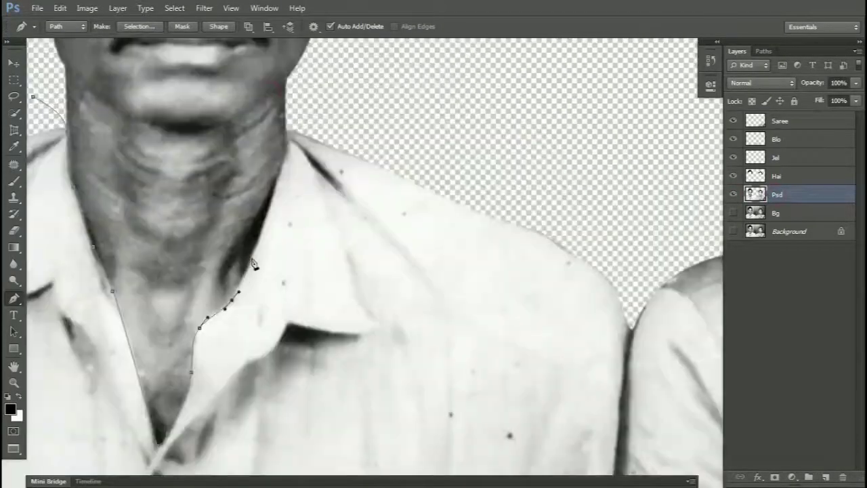
click(290, 127)
- Complete the path around the man's shirt and copy the shirt to a new layer named Sha
scroll(334, 137, down, 2)
scroll(335, 141, down, 2)
scroll(463, 198, up, 2)
drag(459, 202, 455, 268)
key(ctrl+0)
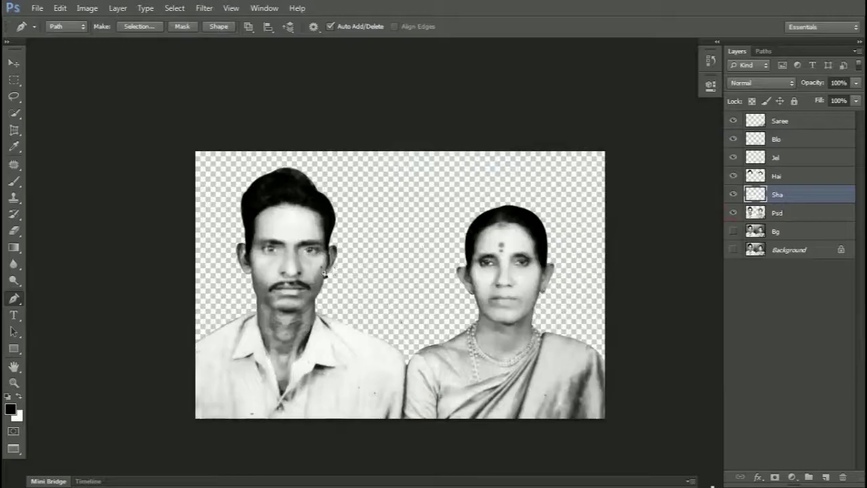
- Trace a closed path around the woman's left eye, following the upper and lower lids
scroll(269, 263, up, 4)
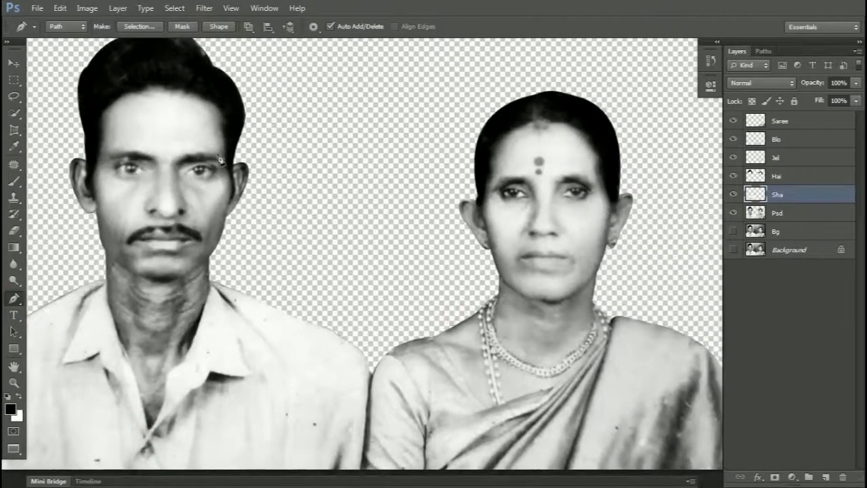
click(788, 211)
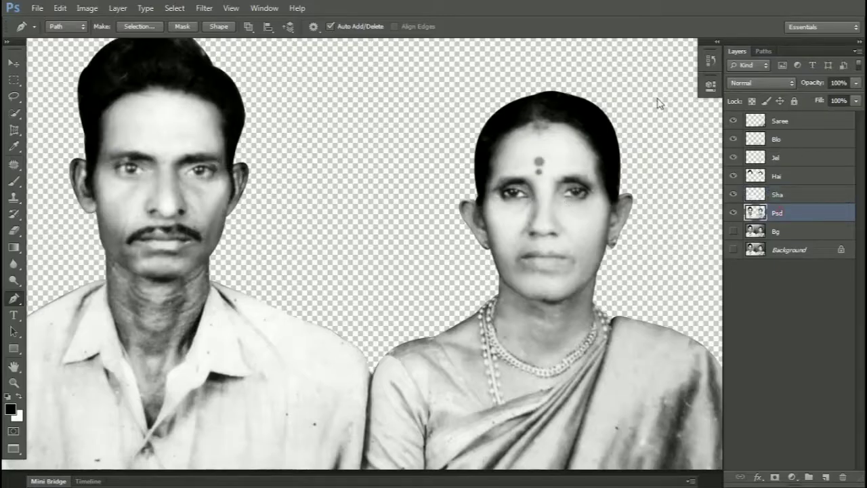
scroll(112, 191, up, 4)
drag(146, 193, 203, 267)
drag(637, 341, 468, 298)
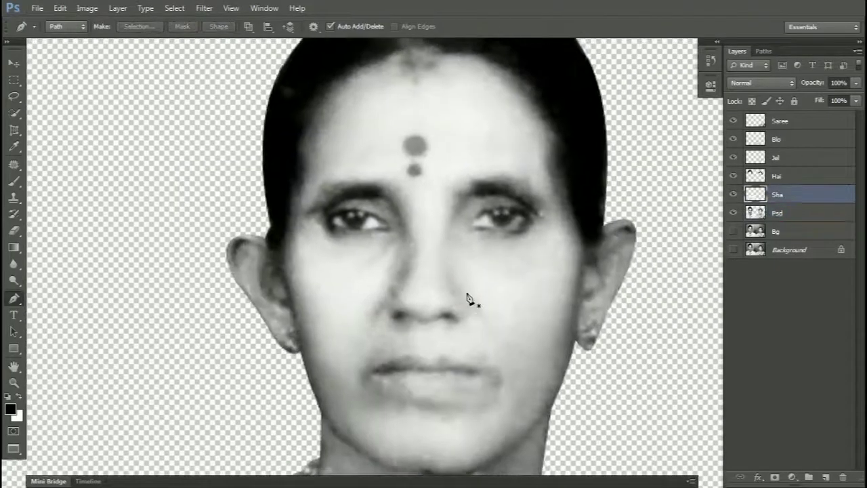
scroll(467, 298, down, 2)
scroll(466, 275, up, 4)
click(448, 264)
drag(488, 266, 506, 271)
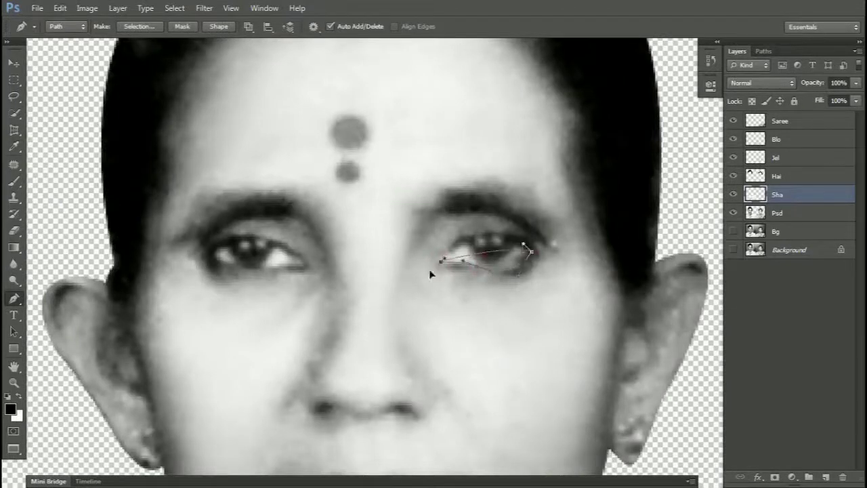
- Trace a closed path around the woman's right eye from the inner corner to the outer corner and back
click(303, 267)
drag(213, 253, 134, 297)
alt+click(213, 253)
click(303, 267)
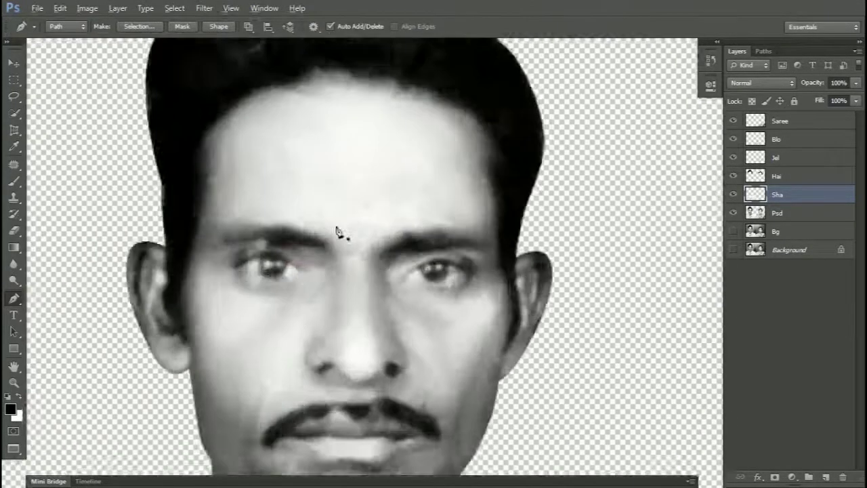
- Trace closed paths around both of the man's eyes along the upper and lower lids
scroll(339, 232, up, 2)
click(184, 305)
click(300, 284)
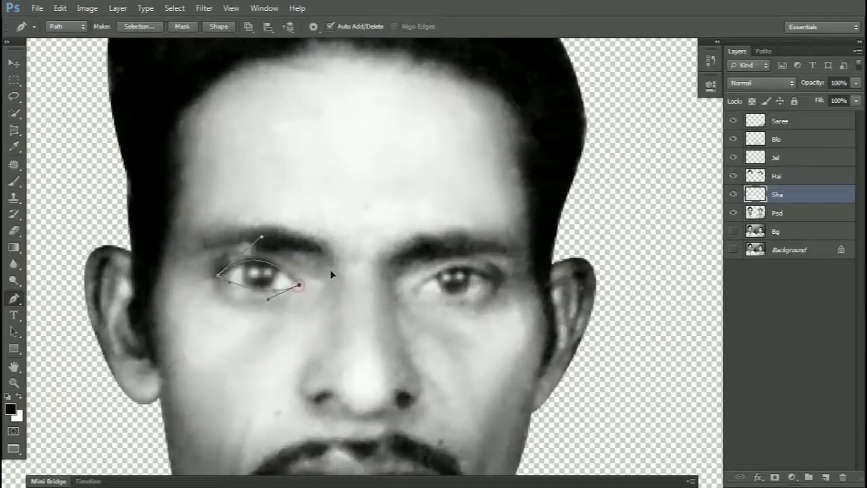
drag(329, 276, 233, 322)
click(231, 317)
drag(312, 311, 330, 332)
alt+click(312, 311)
drag(232, 317, 186, 306)
scroll(298, 308, down, 3)
drag(441, 373, 317, 302)
- Convert the eye paths to a selection, copy the eyes from the Psd layer to a new layer and name it Eye
key(ctrl+Return)
double_click(776, 215)
key(Return)
key(ctrl+j)
double_click(776, 214)
text(Eye)
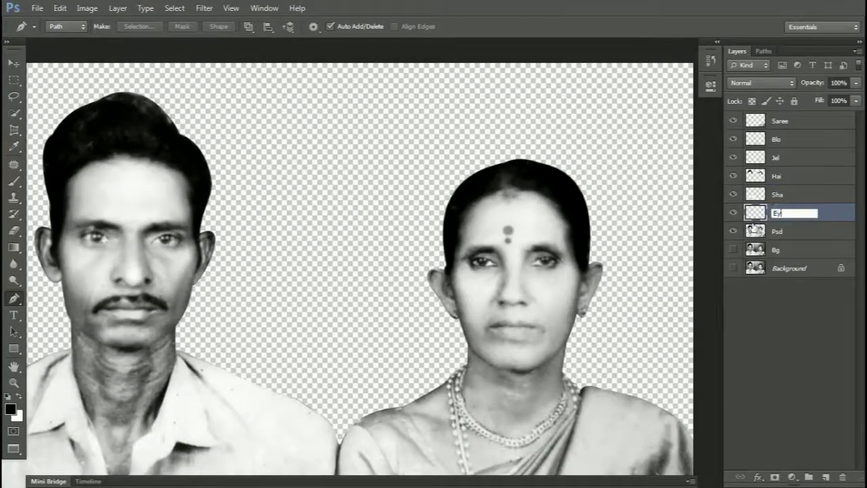
click(779, 319)
scroll(474, 383, down, 1)
drag(474, 381, 461, 347)
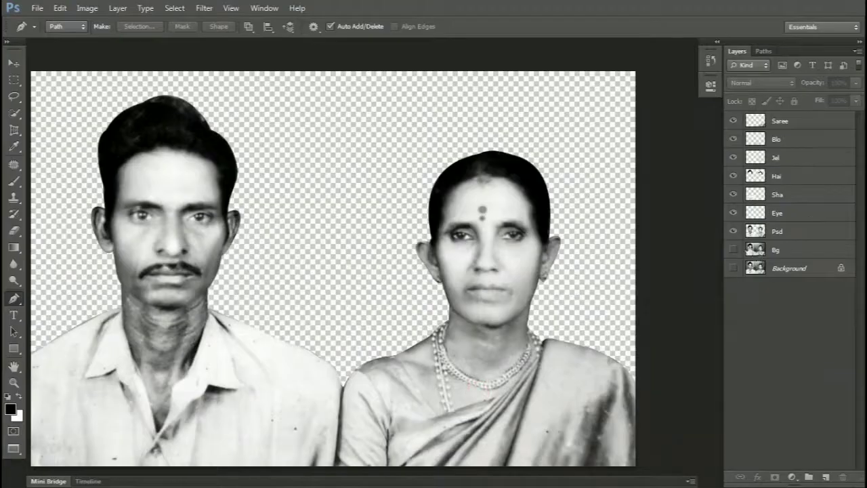
- Check the cut-outs by toggling the visibility of the Bg and Psd layers
click(733, 250)
click(735, 250)
click(737, 233)
click(734, 232)
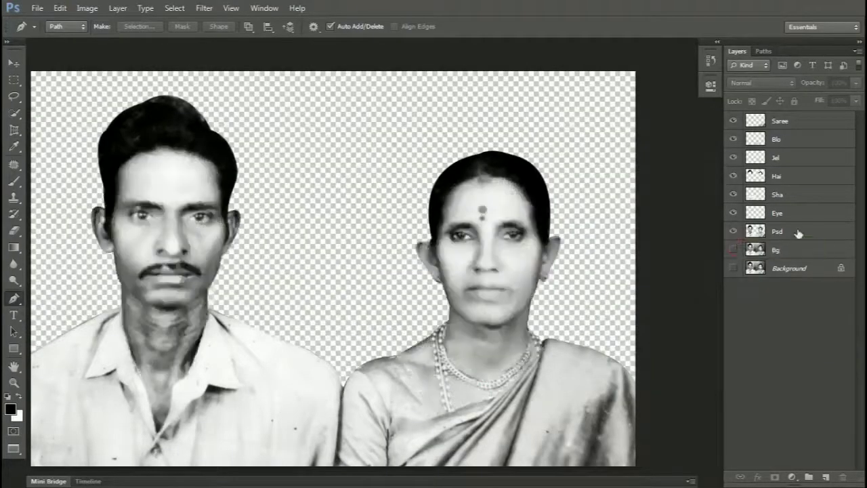
- Link all layers from Background up to Saree, and deselect them
click(812, 269)
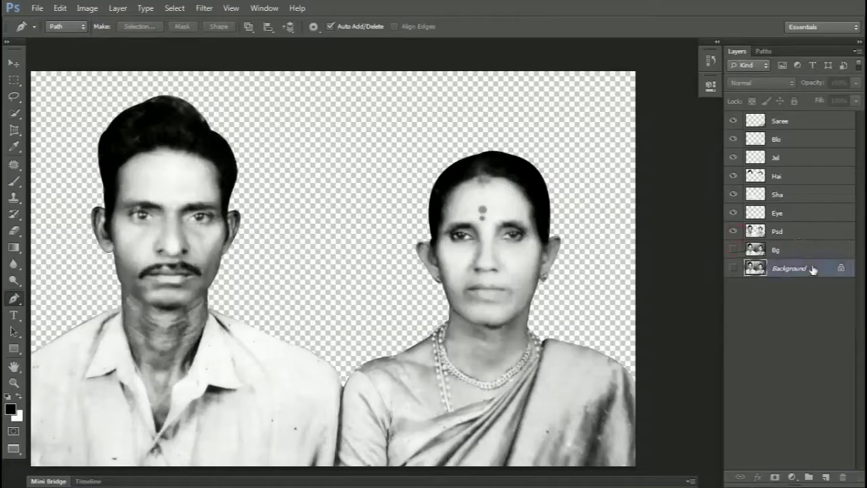
shift+click(812, 128)
right_click(812, 127)
click(709, 202)
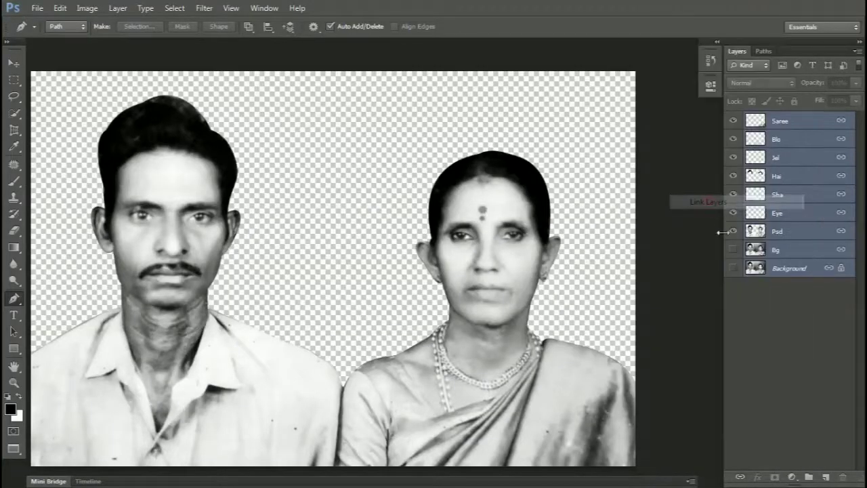
click(826, 390)
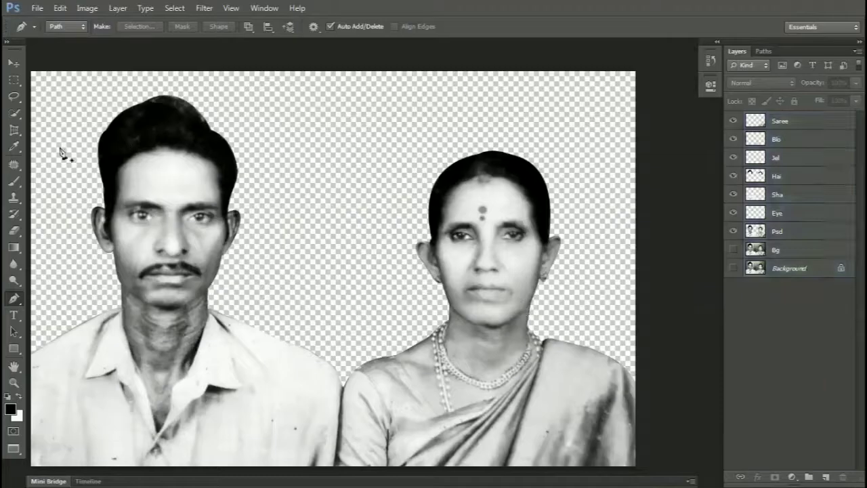
- Make the Psd layer active and turn on the visibility of the Bg and Background layers
click(13, 62)
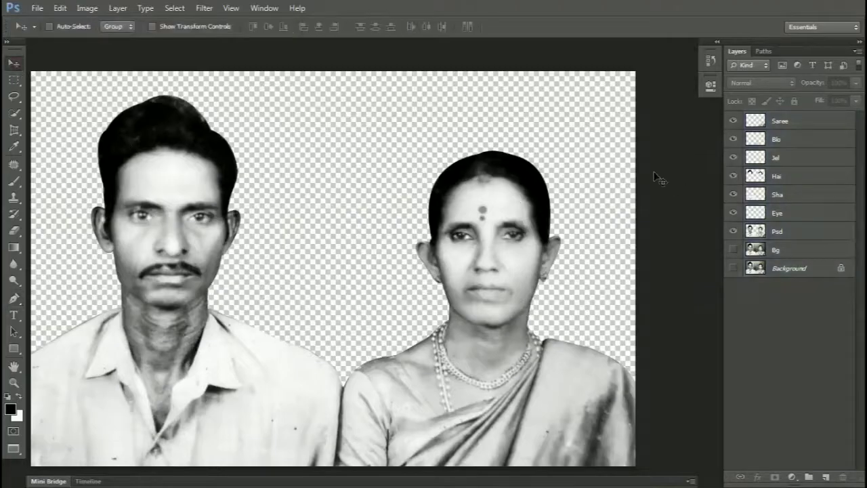
click(790, 232)
click(733, 233)
click(733, 233)
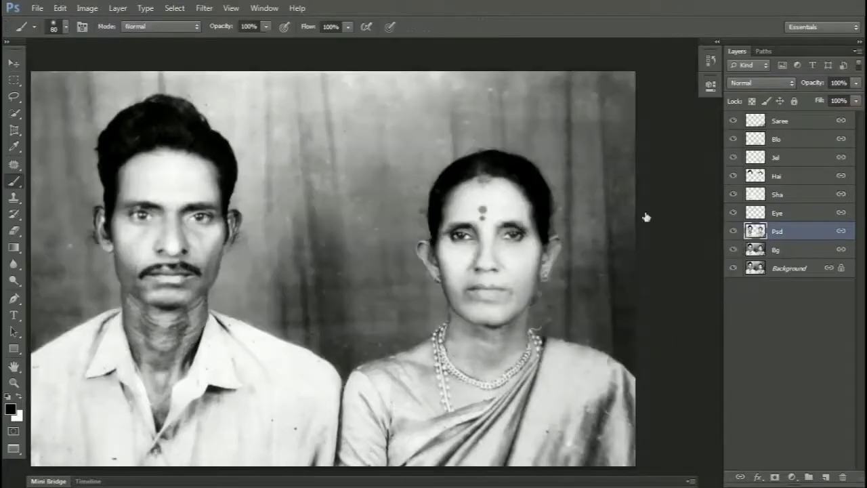
- Give the Psd layer a warm skin tone using Color Balance with midtone levels of +47, -10 and -51
click(13, 62)
key(ctrl+b)
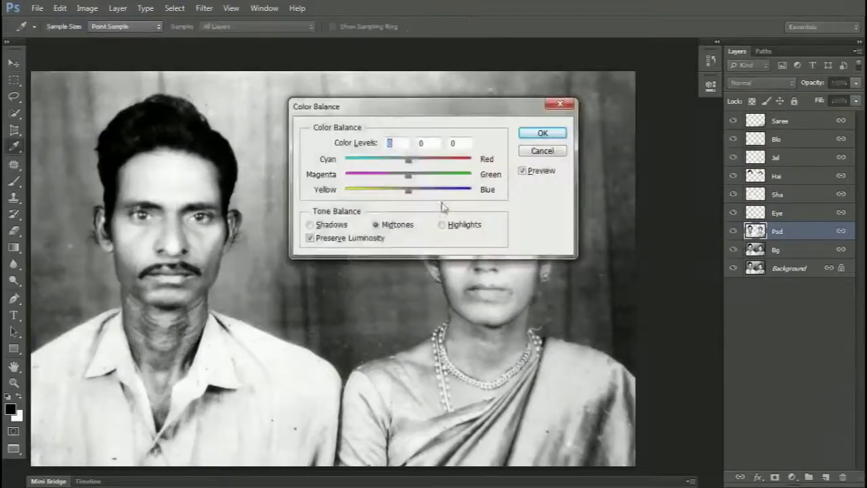
drag(425, 162, 453, 161)
drag(408, 190, 388, 195)
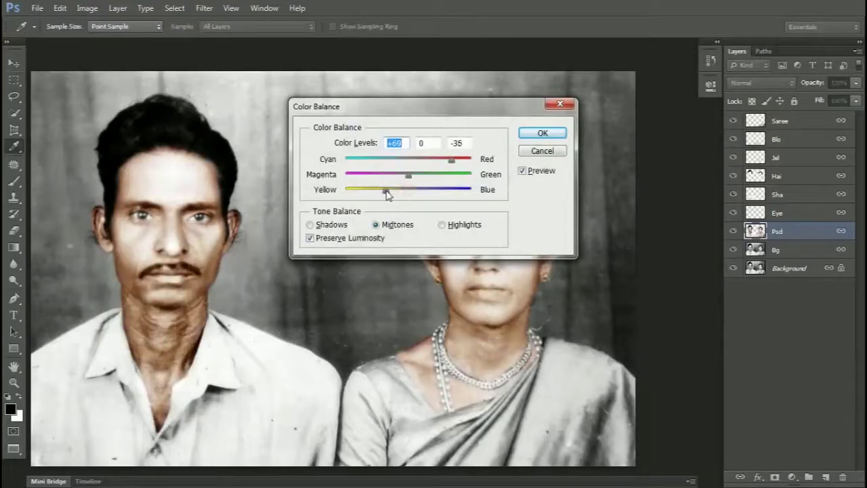
drag(409, 108, 333, 343)
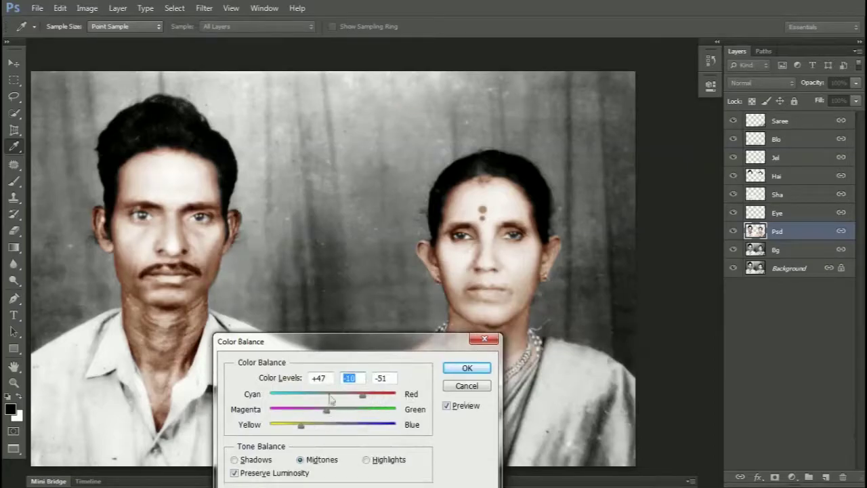
key(shift+Tab)
click(466, 368)
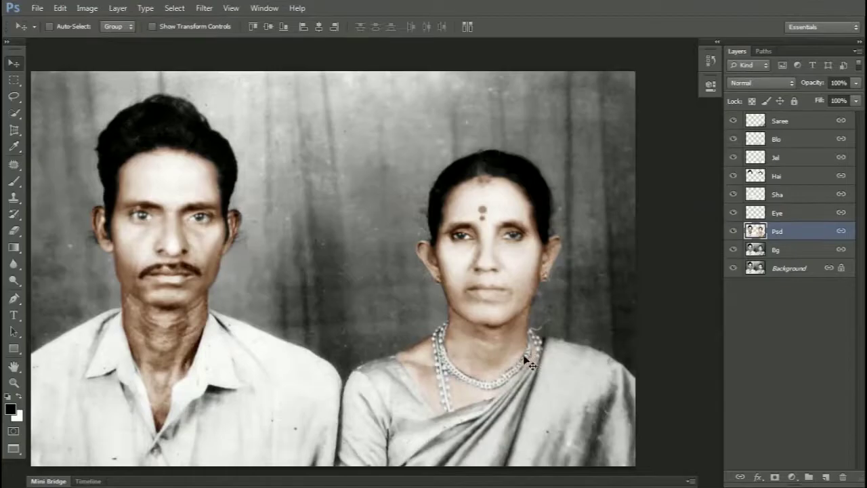
- Colour the shirt on the Sha layer yellow using Color Balance with midtone levels of +100, +87 and -76
click(790, 214)
click(785, 195)
key(ctrl+b)
drag(360, 343, 439, 109)
drag(411, 183, 435, 184)
drag(412, 167, 376, 168)
drag(435, 183, 348, 183)
drag(452, 153, 352, 155)
drag(376, 167, 412, 168)
drag(355, 152, 476, 156)
drag(348, 180, 434, 188)
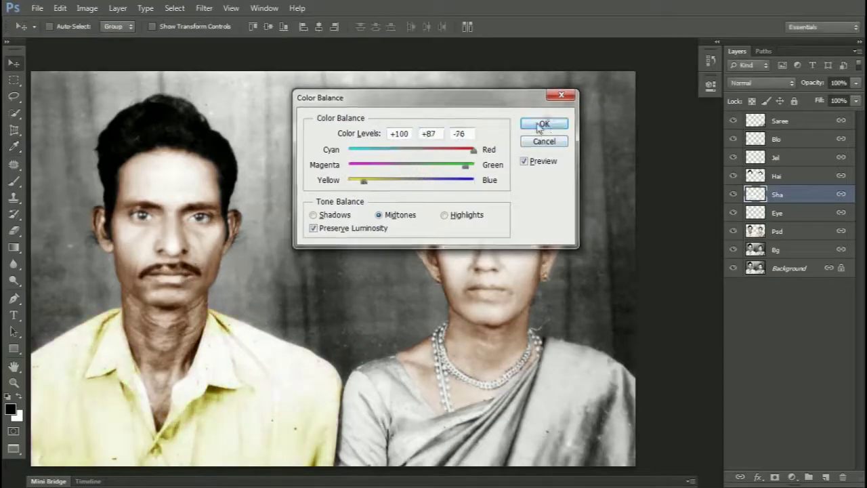
click(542, 124)
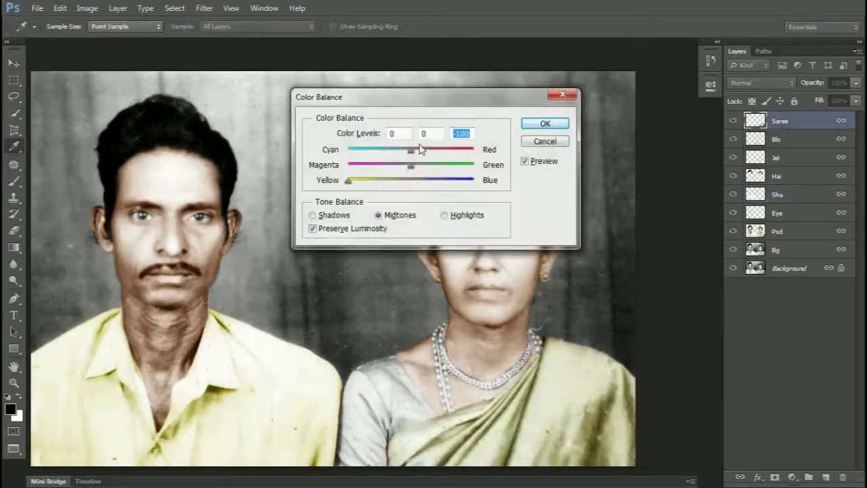
- Colour the saree on the Saree layer pinkish red using the Color Balance midtone levels
drag(440, 149, 332, 149)
drag(369, 167, 481, 166)
drag(348, 182, 481, 183)
drag(354, 153, 374, 153)
drag(473, 166, 381, 166)
drag(473, 182, 461, 156)
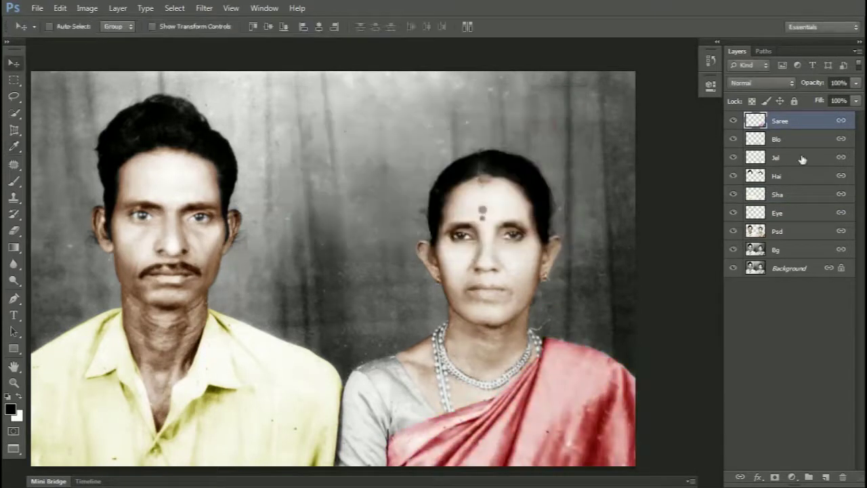
- Tint the blouse on the Blo layer towards purple with Color Balance, shifting the midtones to magenta and blue
click(776, 139)
key(ctrl+b)
drag(410, 166, 358, 166)
mouse_move(410, 182)
mouse_down()
mouse_move(475, 184)
mouse_move(420, 184)
mouse_up()
drag(358, 165, 376, 176)
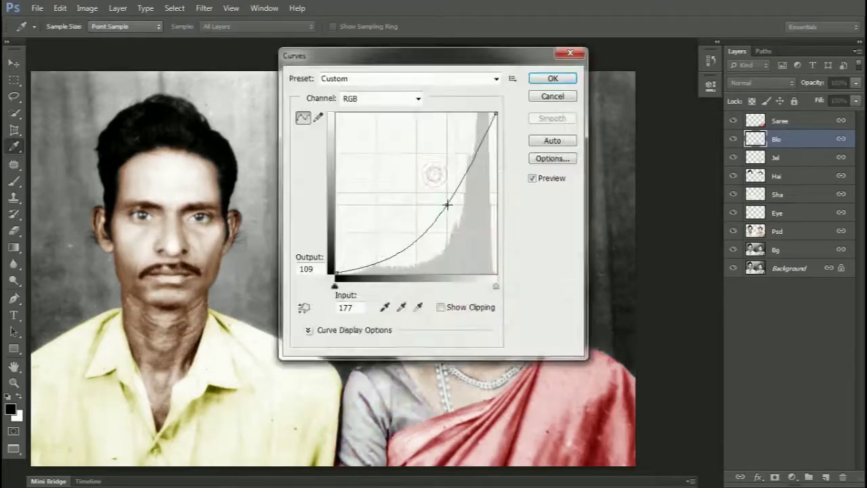
- Deepen the blouse to purple with Curves, lowering the RGB curve to input 177, output 109 and adjusting the Red and Green channels
drag(435, 174, 445, 202)
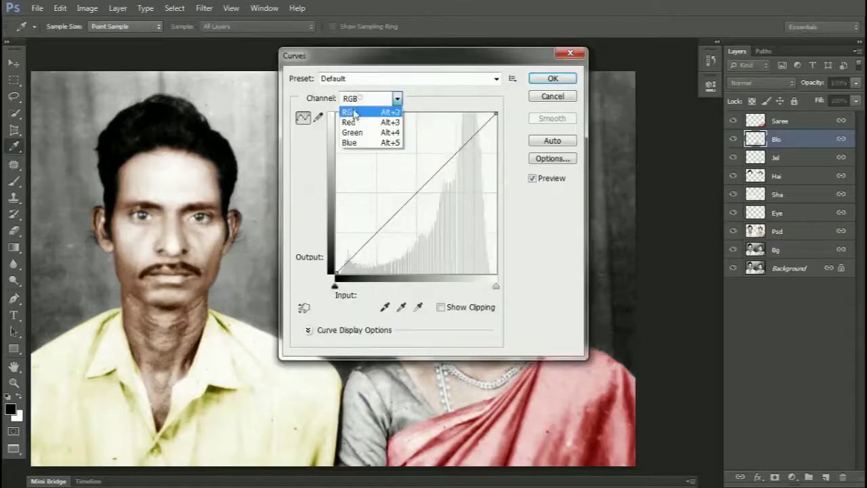
click(354, 121)
drag(432, 179, 444, 201)
click(379, 99)
click(354, 132)
click(552, 79)
- Colour the jewellery on the Jel layer gold using Color Balance, raising red and setting the yellow-blue level to -100
click(790, 157)
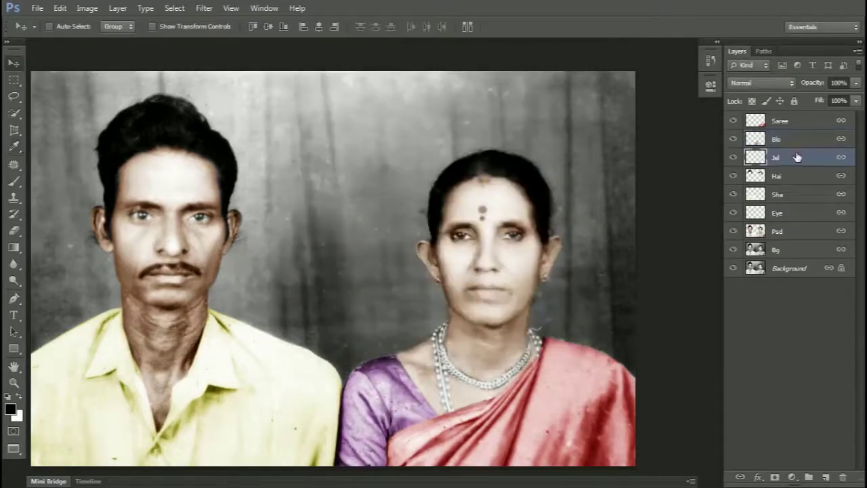
key(ctrl+b)
drag(400, 149, 454, 158)
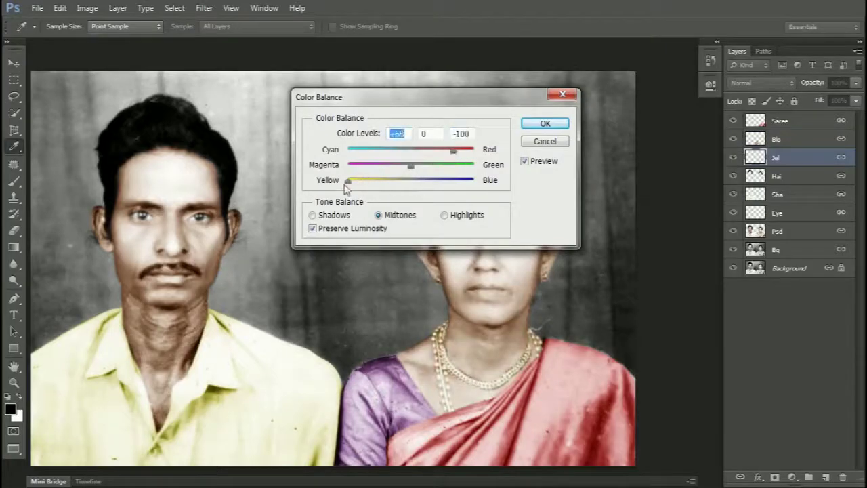
click(545, 124)
key(v)
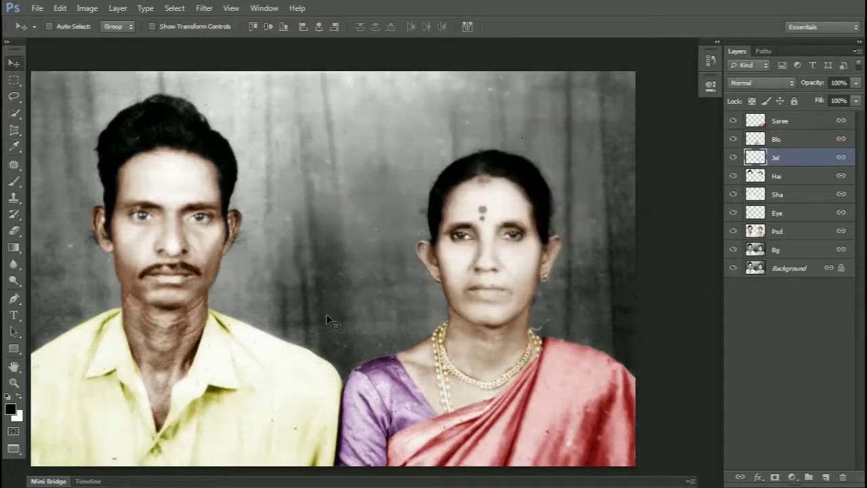
- Lighten the hair on the Hai layer with Curves, raising an upper point and a shadow point at input 46, output 67
click(783, 175)
key(ctrl+m)
drag(439, 169, 440, 150)
drag(370, 228, 364, 230)
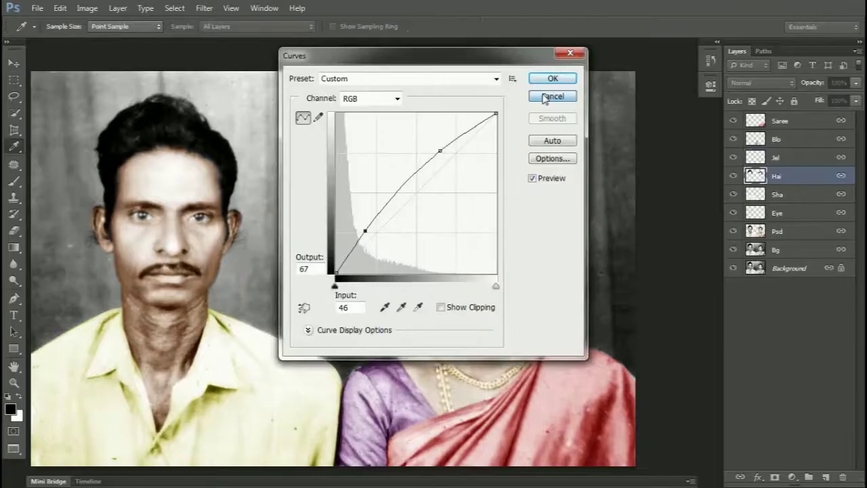
click(552, 79)
- Duplicate the Bg layer and colour the copy blue using Color Balance
click(805, 246)
key(ctrl+j)
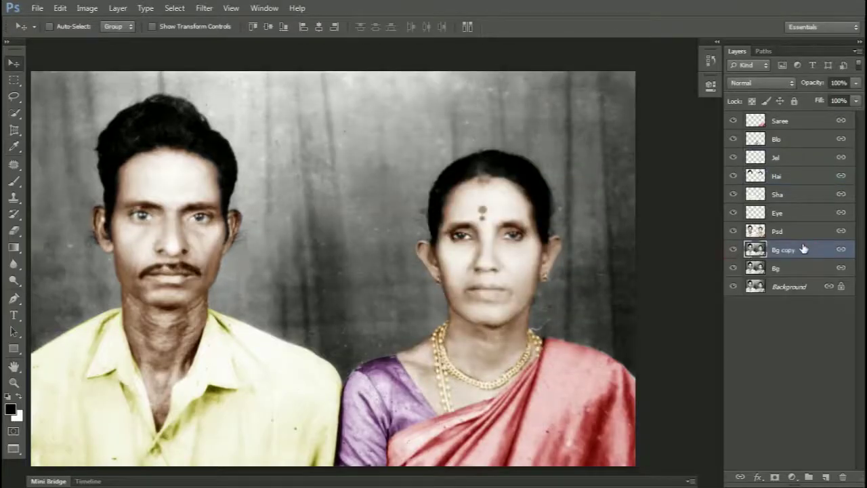
key(ctrl+b)
drag(411, 181, 455, 182)
drag(411, 151, 419, 167)
drag(455, 182, 457, 183)
key(Return)
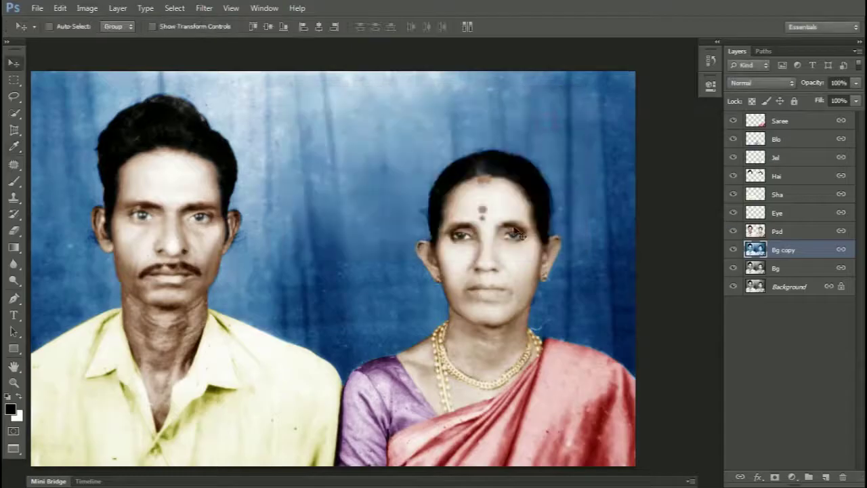
- Duplicate the grey Bg layer, move the copy above the Saree layer and add a layer mask to it
click(776, 269)
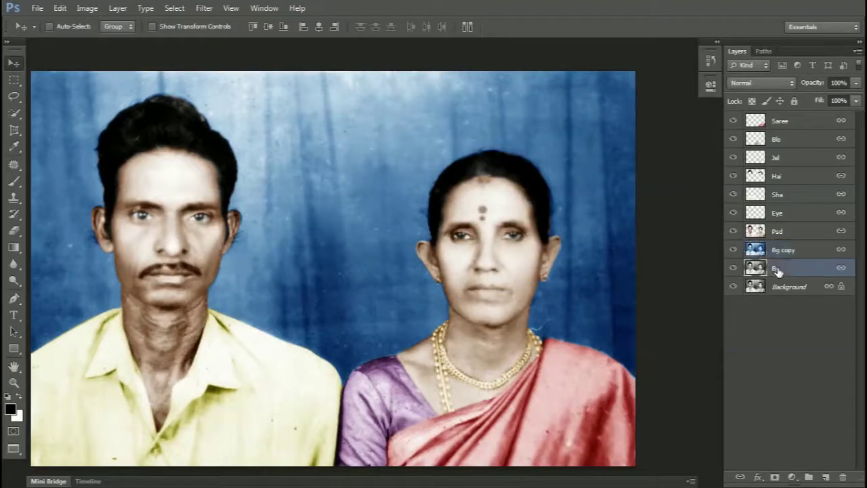
key(ctrl+j)
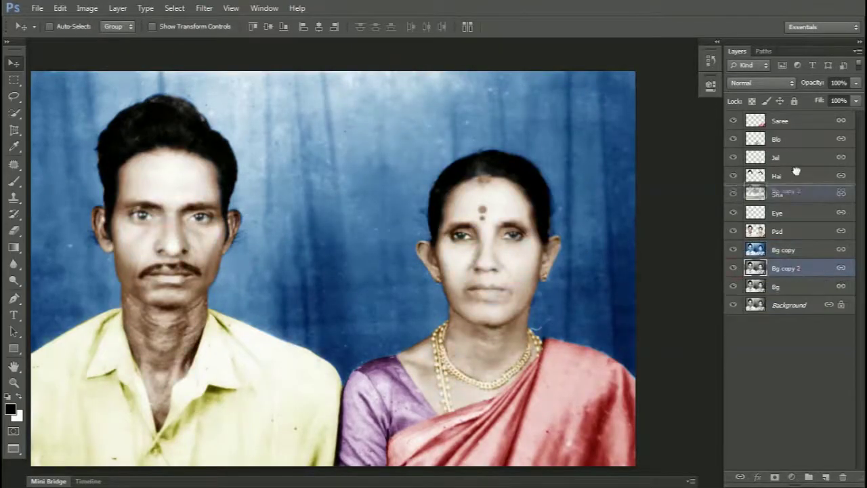
drag(796, 271, 774, 122)
click(775, 477)
- Paint the whole Bg copy 2 mask black with a very large brush to hide the grey copy
key(b)
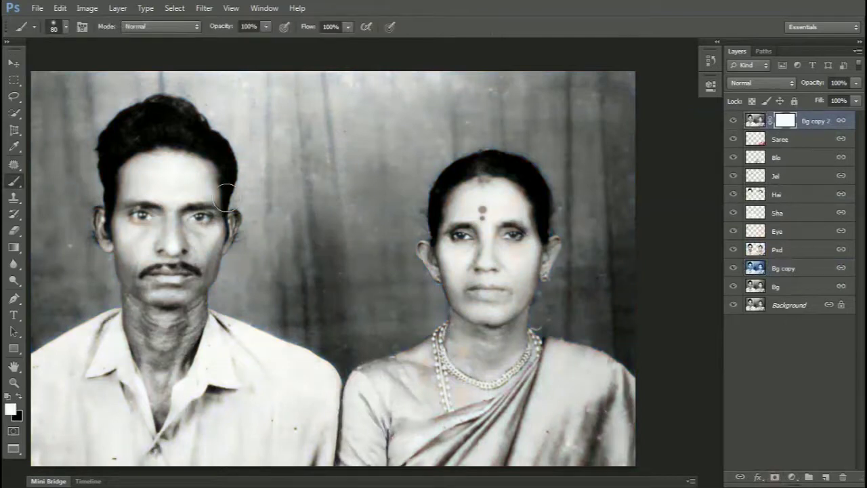
key(x)
drag(216, 200, 139, 212)
key(bracketright)
key(bracketright)
key(bracketright)
key(bracketright)
key(bracketright)
key(bracketright)
key(bracketright)
key(bracketright)
key(bracketright)
key(bracketright)
key(bracketright)
key(bracketright)
key(bracketright)
key(bracketright)
key(bracketright)
drag(191, 246, 38, 309)
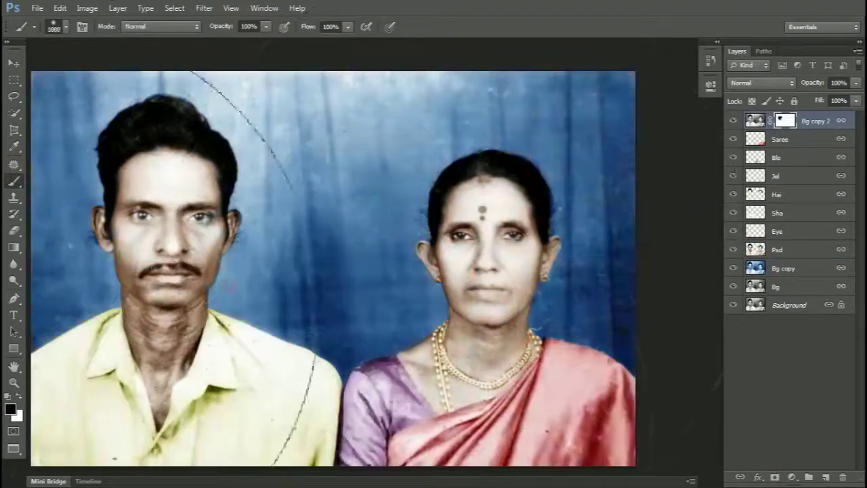
- Paint white on the Bg copy 2 mask over the man's eyebrows with a 15 px brush to restore their black tone
key(bracketleft)
key(bracketleft)
key(bracketleft)
key(bracketleft)
key(bracketleft)
key(bracketleft)
key(bracketleft)
key(bracketleft)
key(bracketleft)
key(bracketleft)
key(bracketleft)
key(bracketleft)
key(bracketleft)
key(bracketleft)
key(bracketleft)
scroll(202, 202, up, 3)
key(bracketleft)
key(bracketleft)
key(bracketleft)
key(x)
key(x)
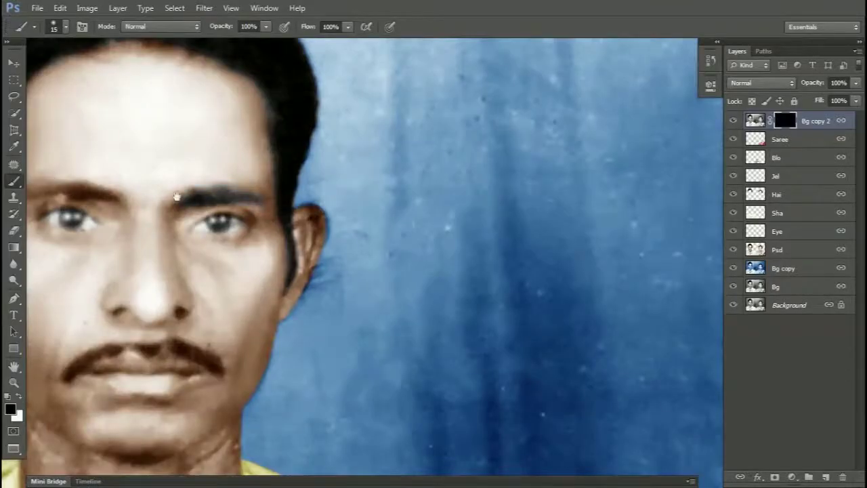
drag(177, 197, 337, 197)
key(x)
mouse_move(208, 195)
mouse_down()
mouse_move(234, 195)
mouse_move(192, 193)
mouse_up()
key(x)
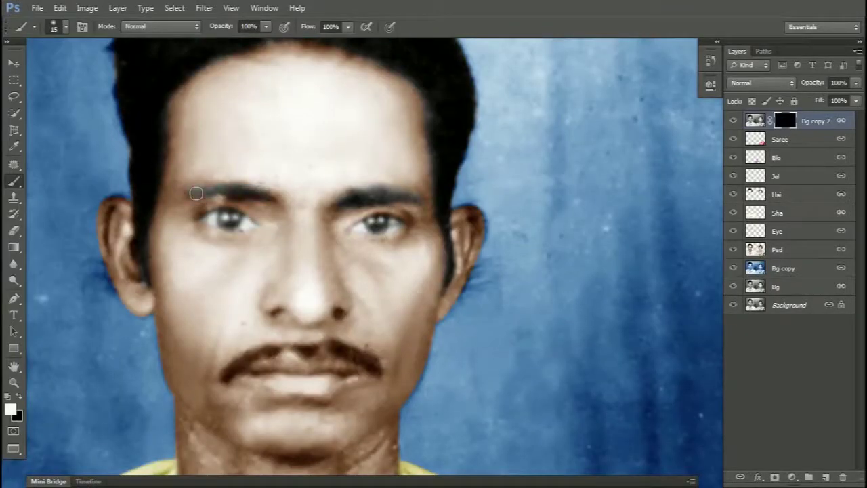
key(x)
- Paint white on the Bg copy 2 mask over the man's moustache and the woman's eyebrows to restore their black tone
scroll(380, 285, down, 5)
scroll(380, 285, up, 5)
scroll(382, 165, down, 3)
key(x)
drag(173, 198, 451, 405)
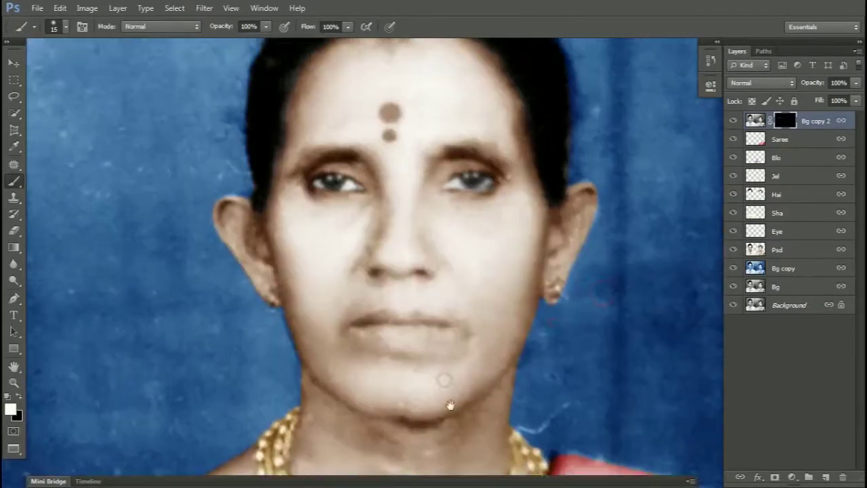
key(ctrl+0)
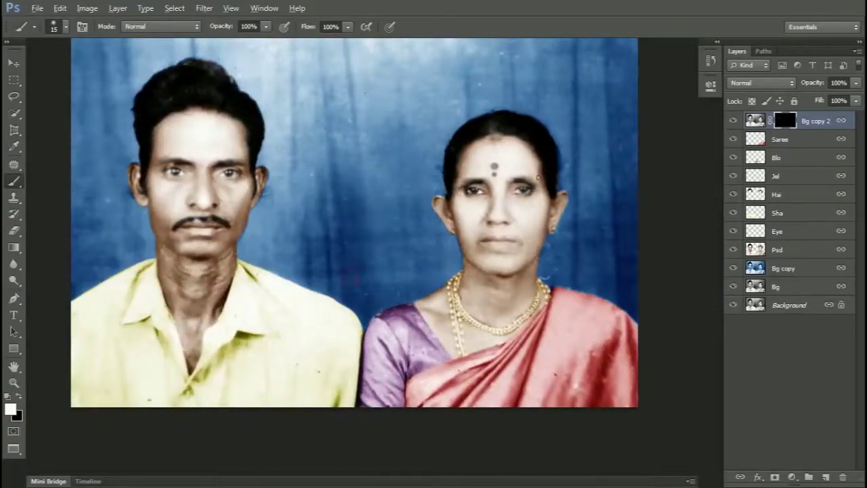
- Select the larger dot on the woman's forehead with the Elliptical Marquee and fill it with red on a new layer
key(ctrl+1)
drag(14, 80, 61, 96)
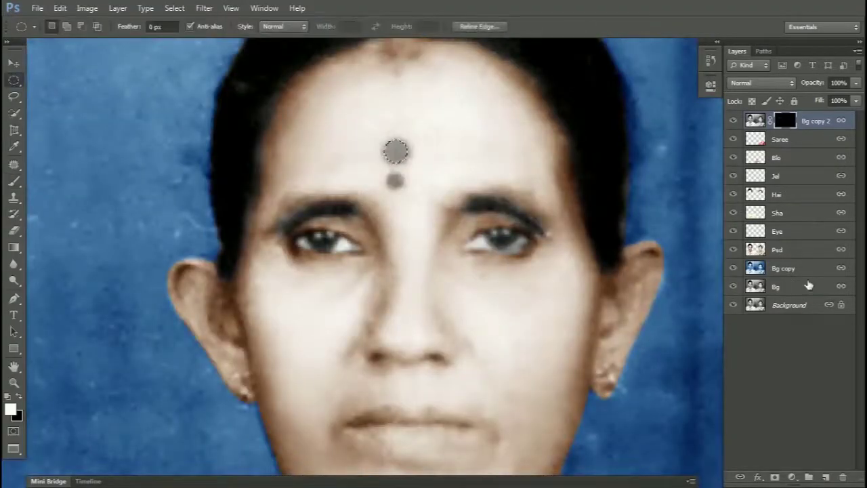
click(825, 477)
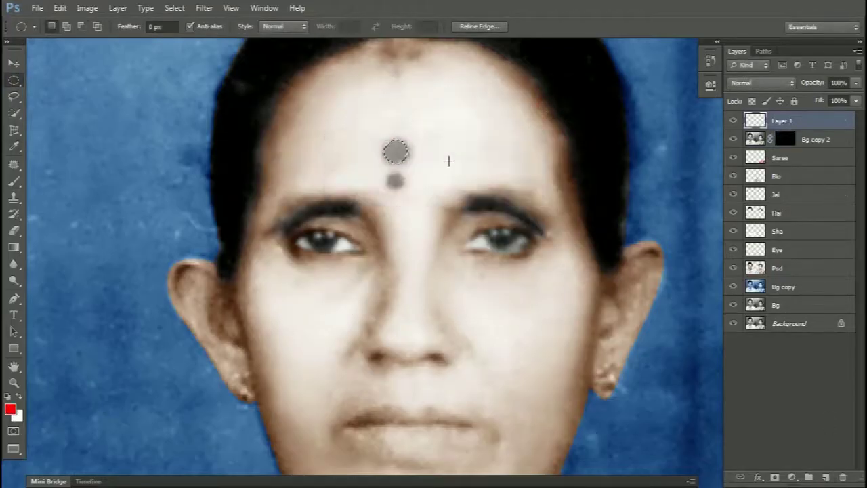
key(z)
right_click(420, 161)
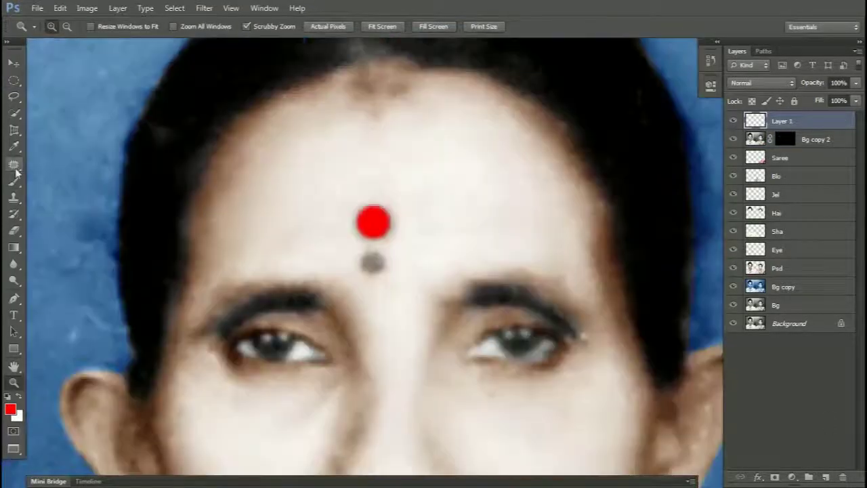
- Select the smaller forehead dot with an elliptical marquee and fill it with dark maroon on Layer 1
key(m)
drag(361, 251, 384, 273)
key(alt+BackSpace)
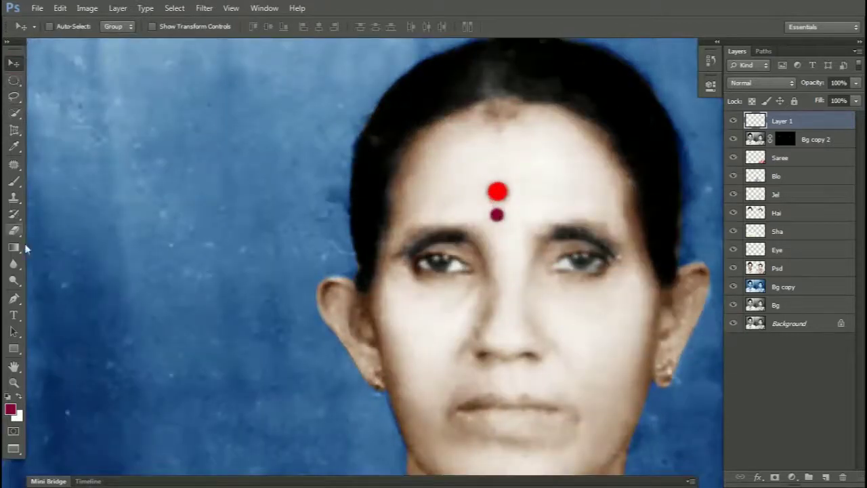
key(w)
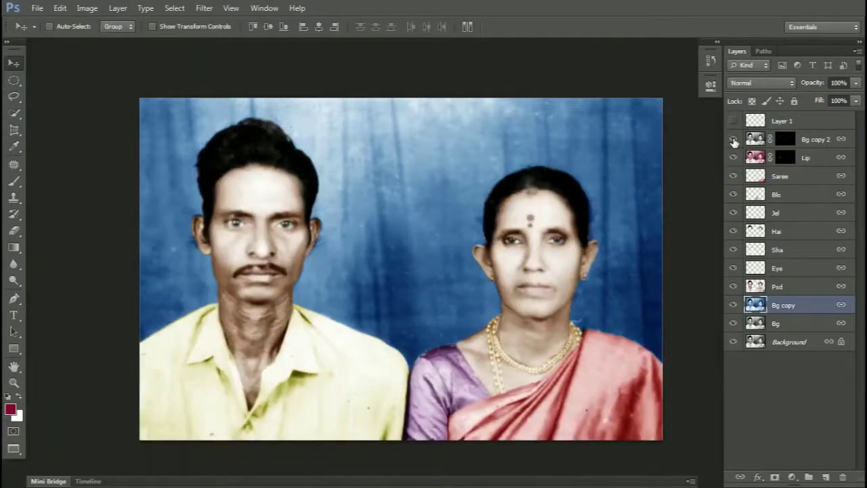